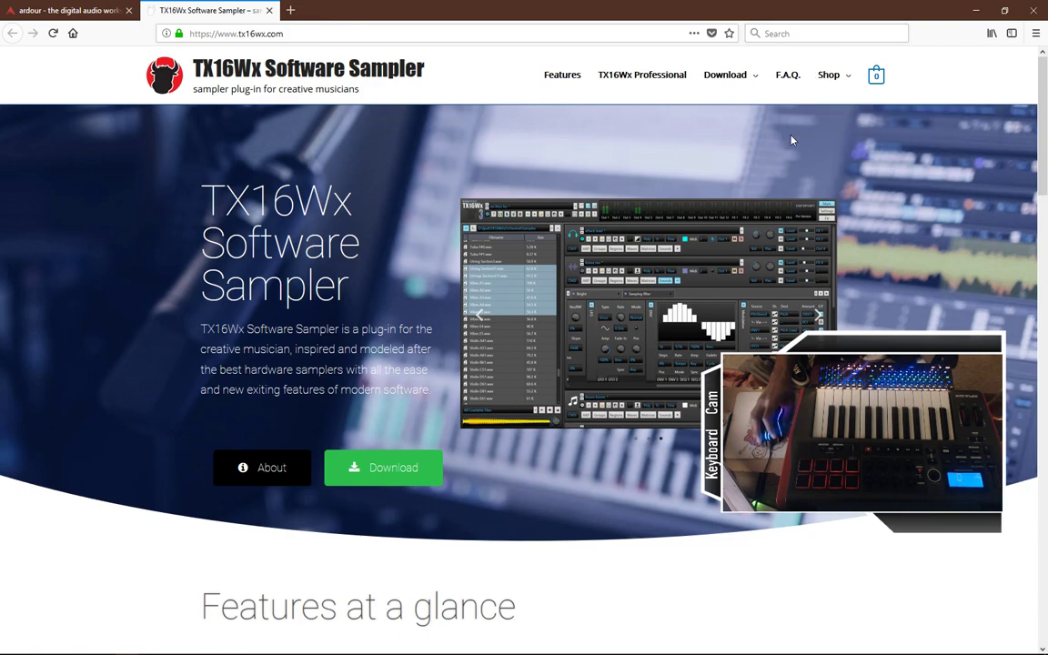
Minimize the Firefox window showing the TX16Wx sampler site to reveal the desktop
left_click(978, 12)
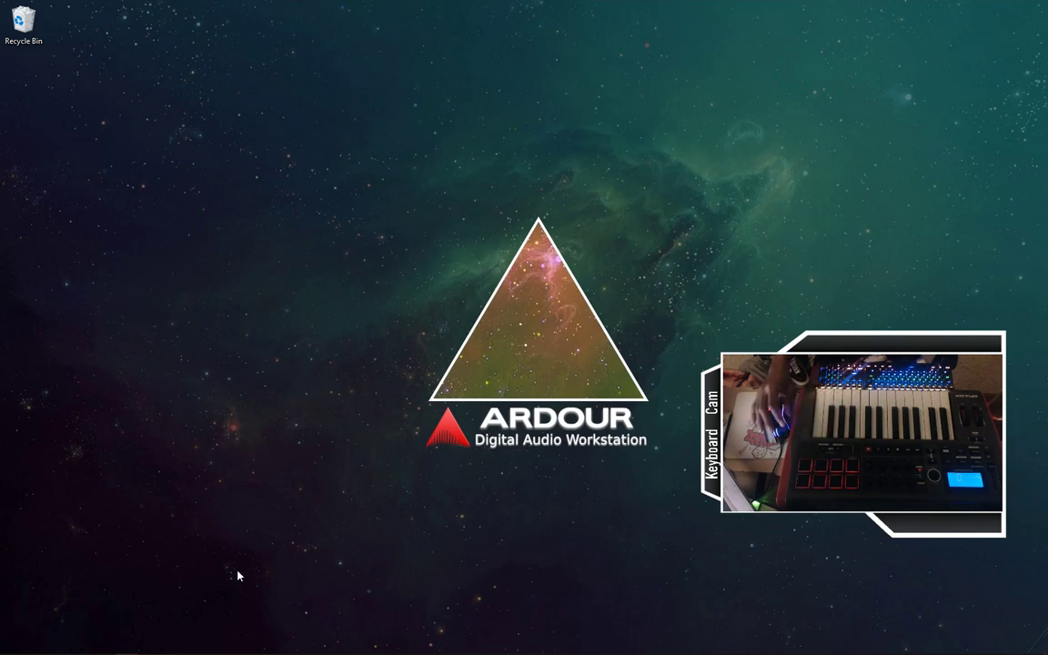
Launch Ardour, create a new session named 'Sampler Setup', and start the audio engine
left_click(176, 645)
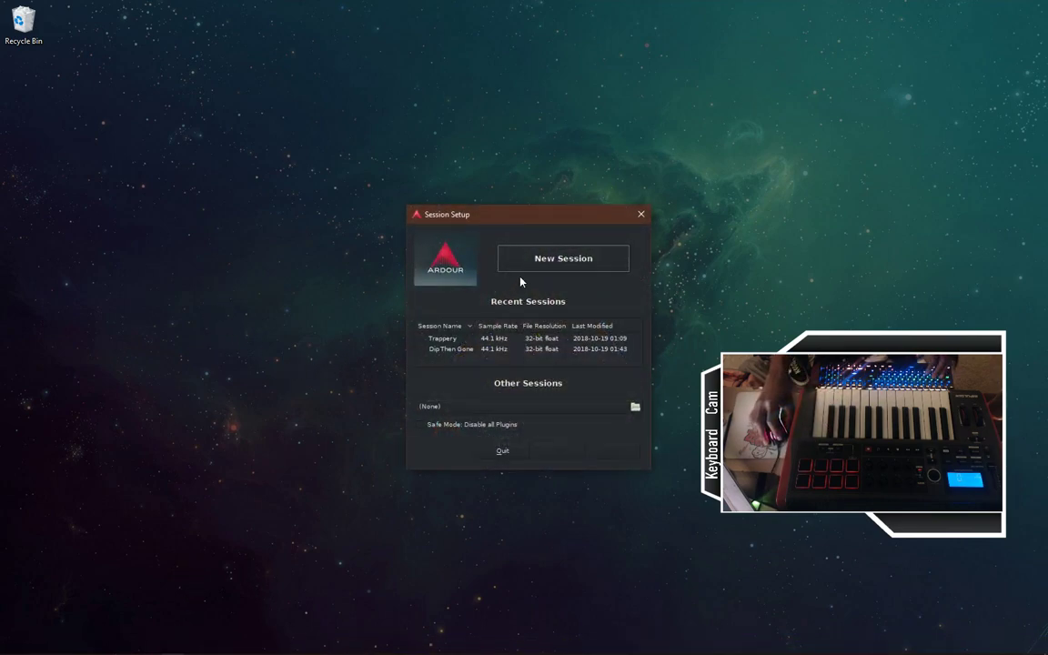
left_click(530, 266)
type("Sa")
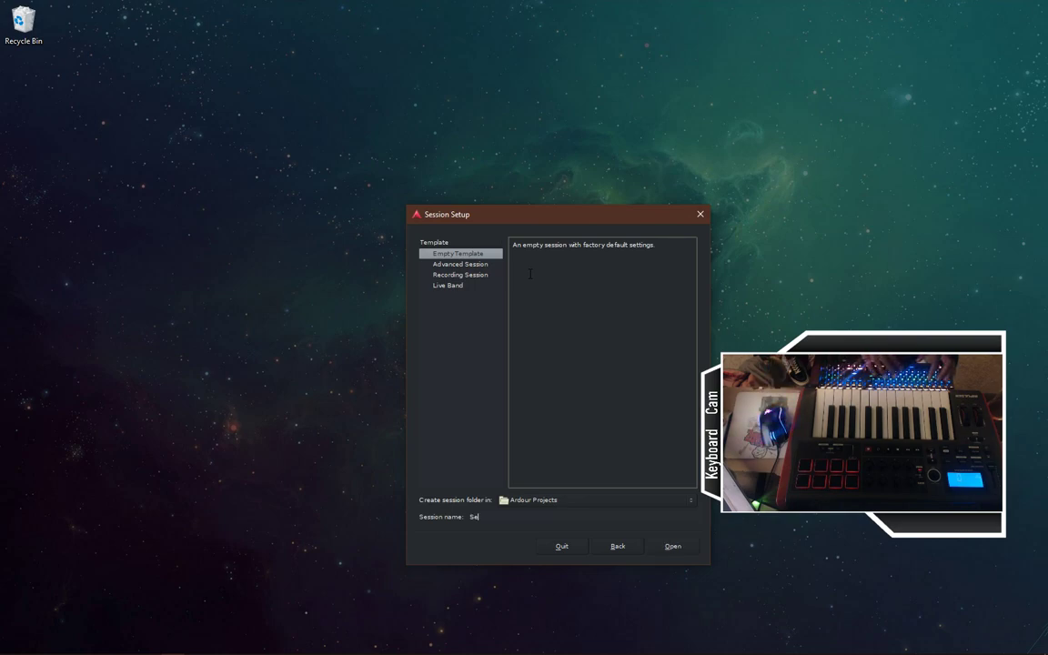
type("mple Test")
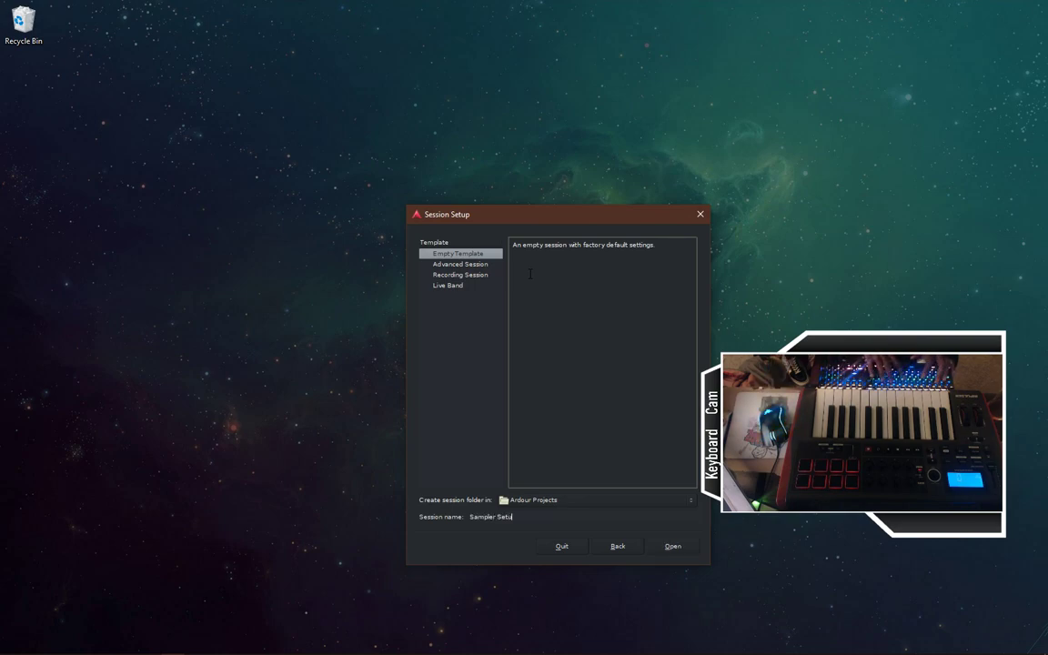
key("Return")
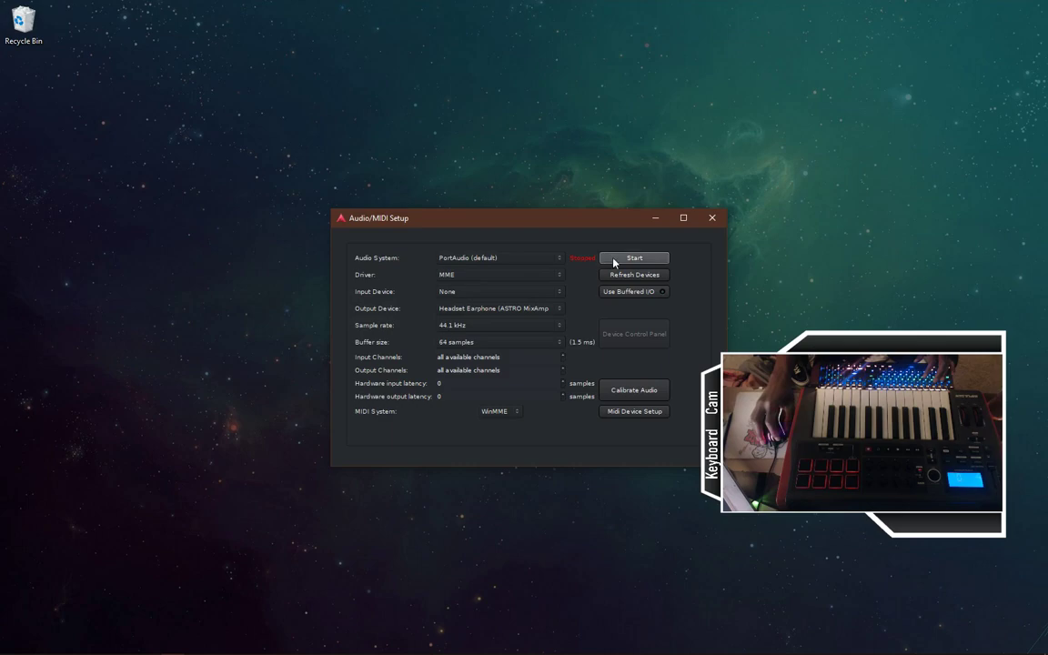
left_click(613, 258)
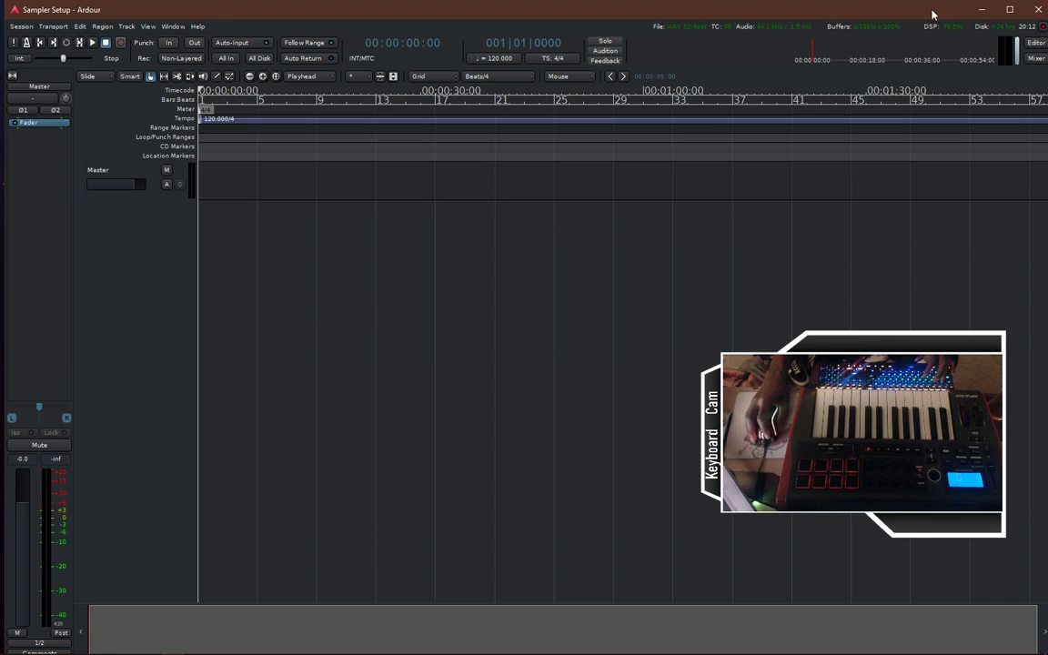
With Ardour maximized, set up one MIDI track named 'Hi-hat (Closed)' with the Simple Synth instrument
left_click(1009, 9)
double_click(130, 286)
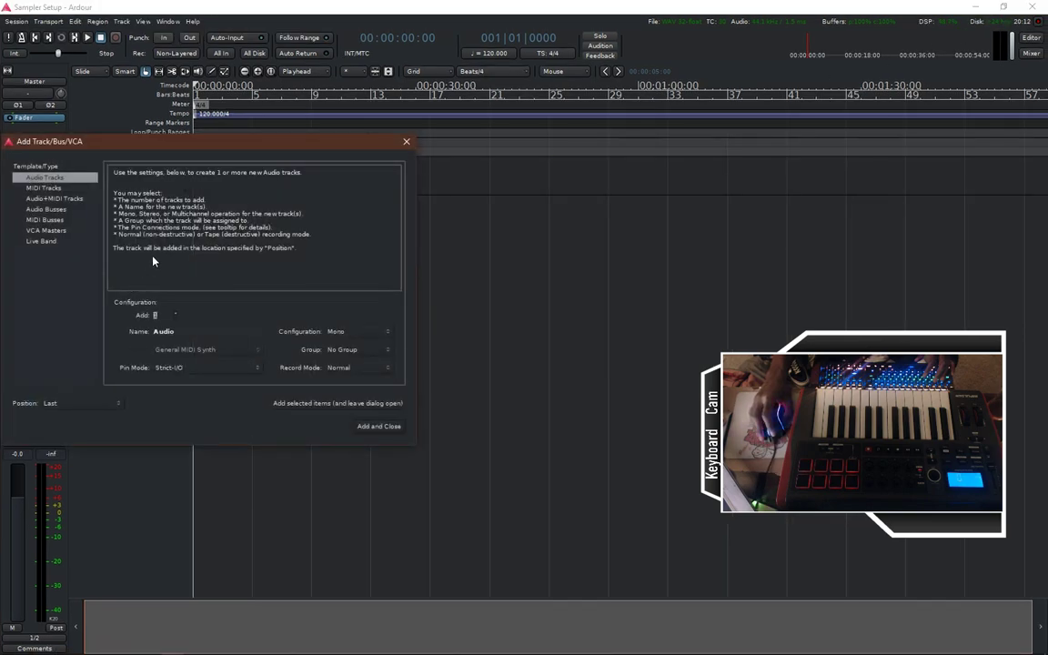
left_click(50, 187)
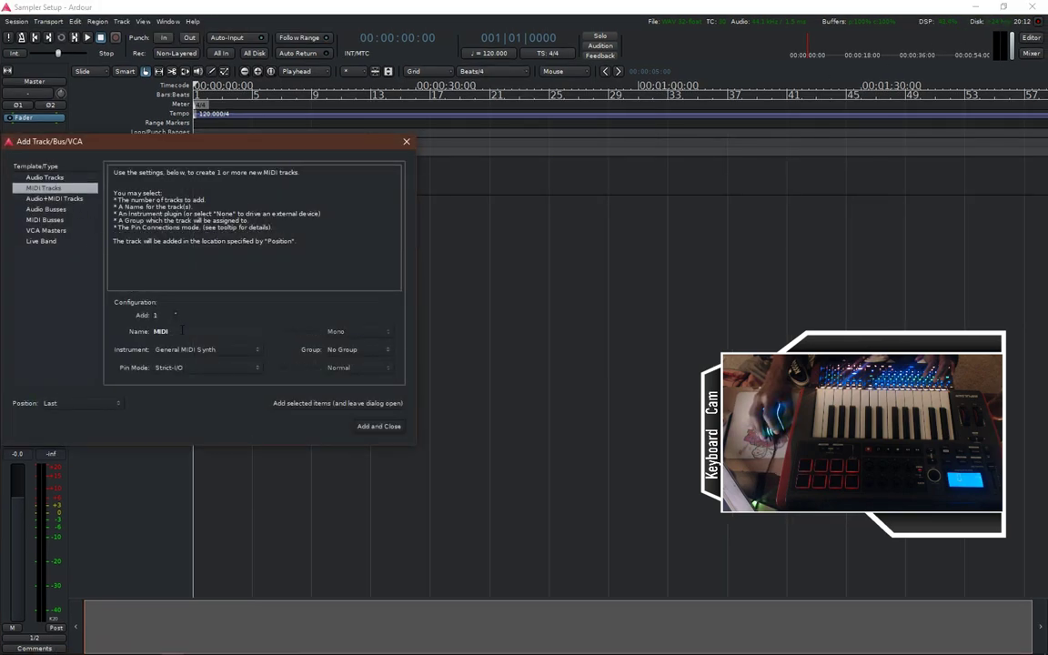
left_click_drag(182, 330, 119, 333)
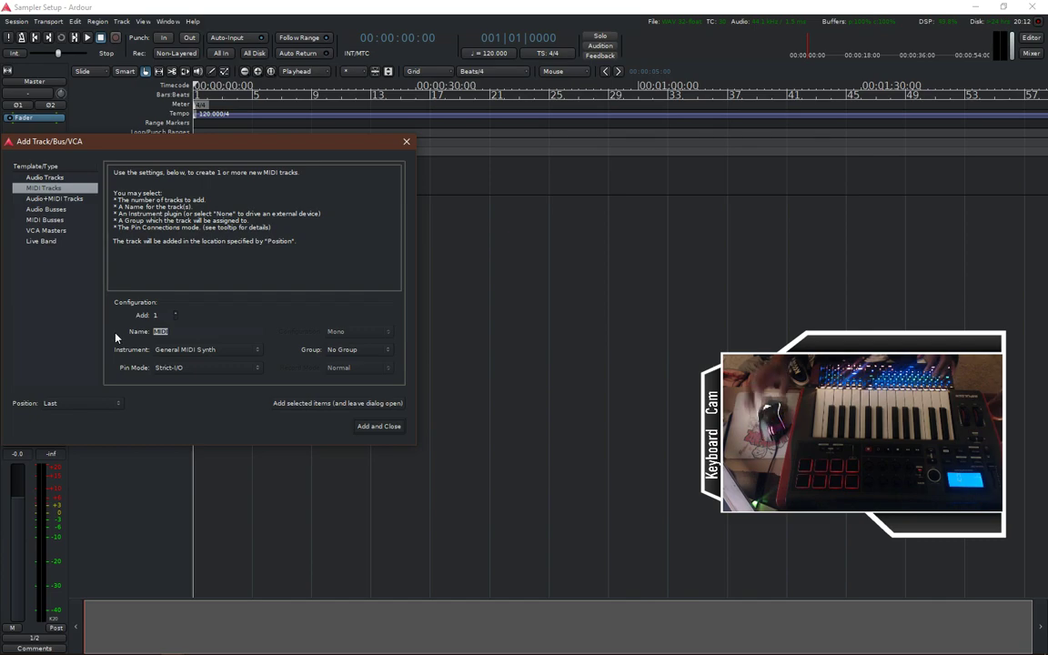
type("Hi-at")
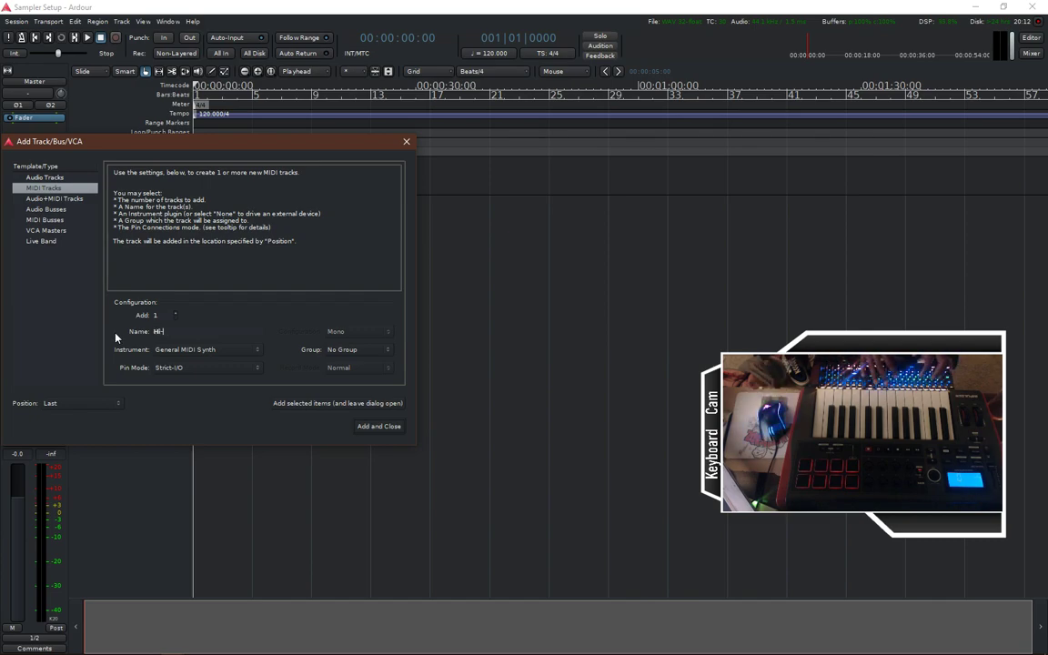
key("BackSpace")
key("BackSpace")
type("hat (Closed)")
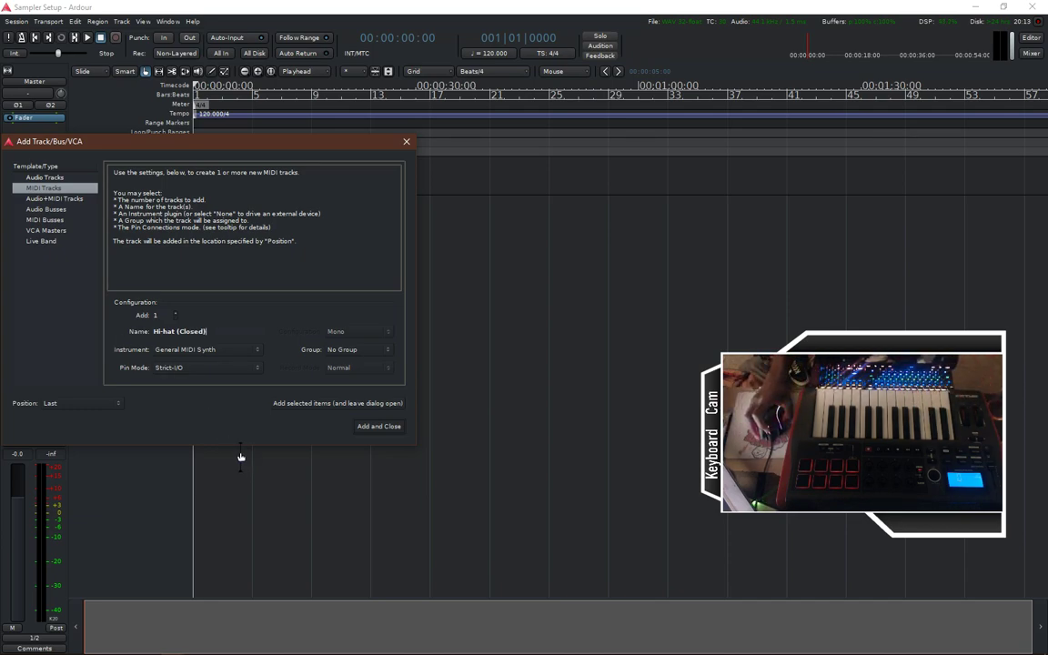
left_click_drag(135, 141, 383, 155)
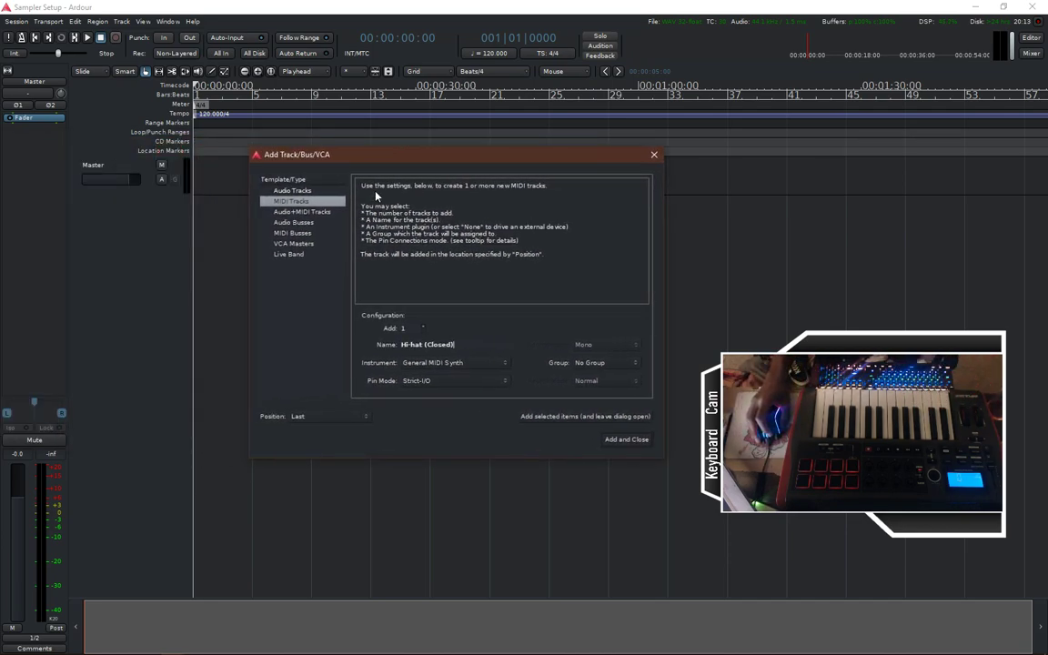
left_click(431, 366)
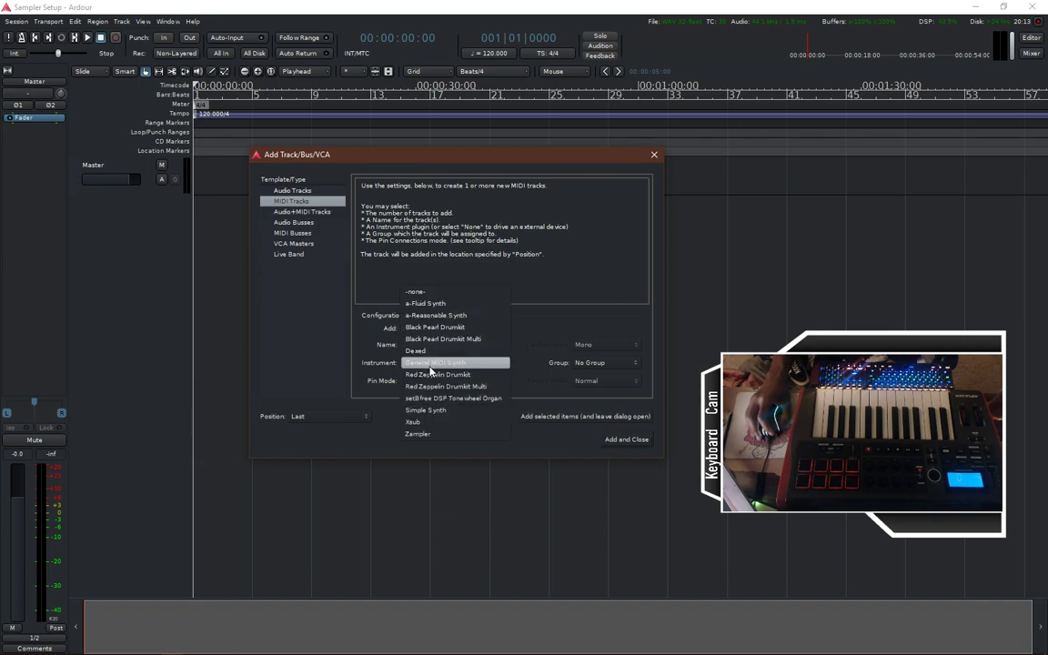
left_click(425, 410)
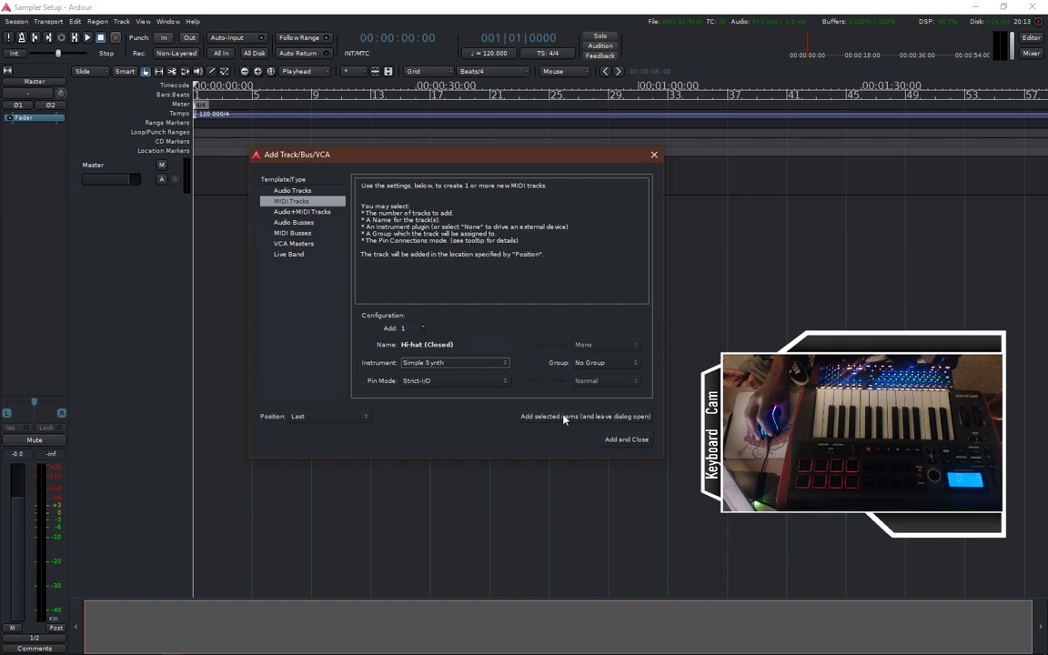
Create the Hi-hat (Closed) track with Simple Synth and connect its MIDI input to 2- Impulse
left_click(625, 439)
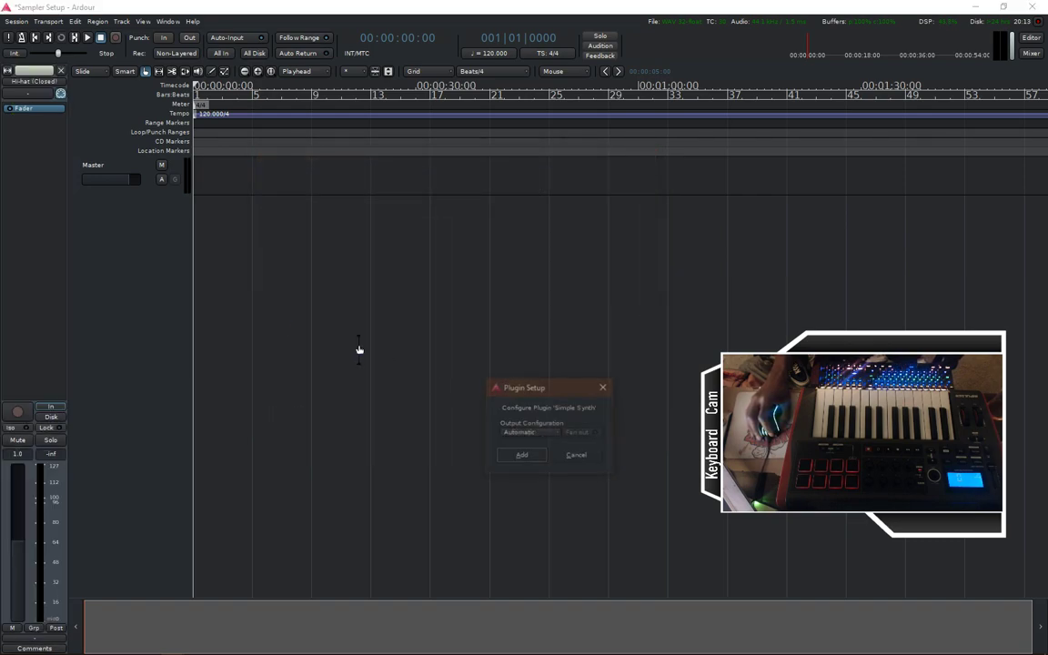
left_click(523, 456)
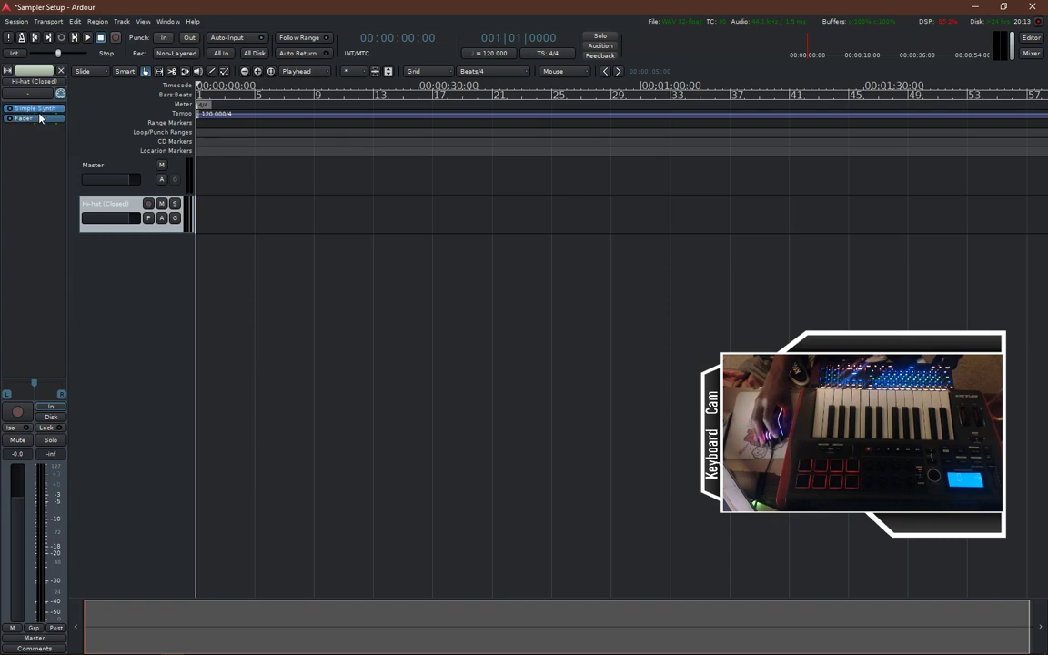
left_click(31, 87)
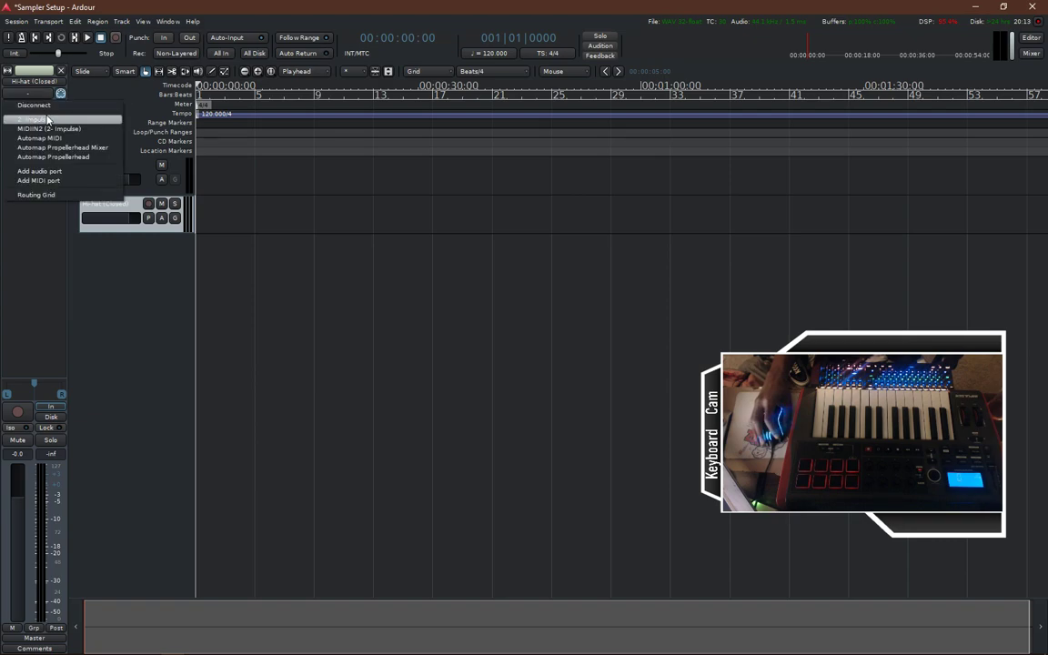
left_click(38, 104)
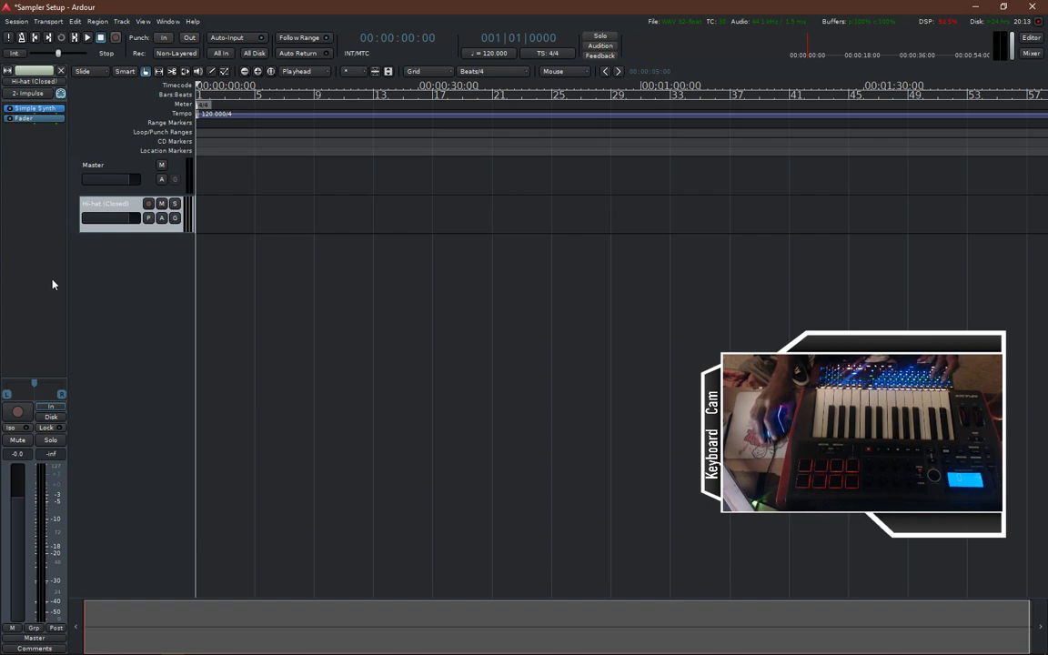
Toggle the editor mixer strip off and back on, then select the Hi-hat (Closed) track
key("shift+e")
key("shift+e")
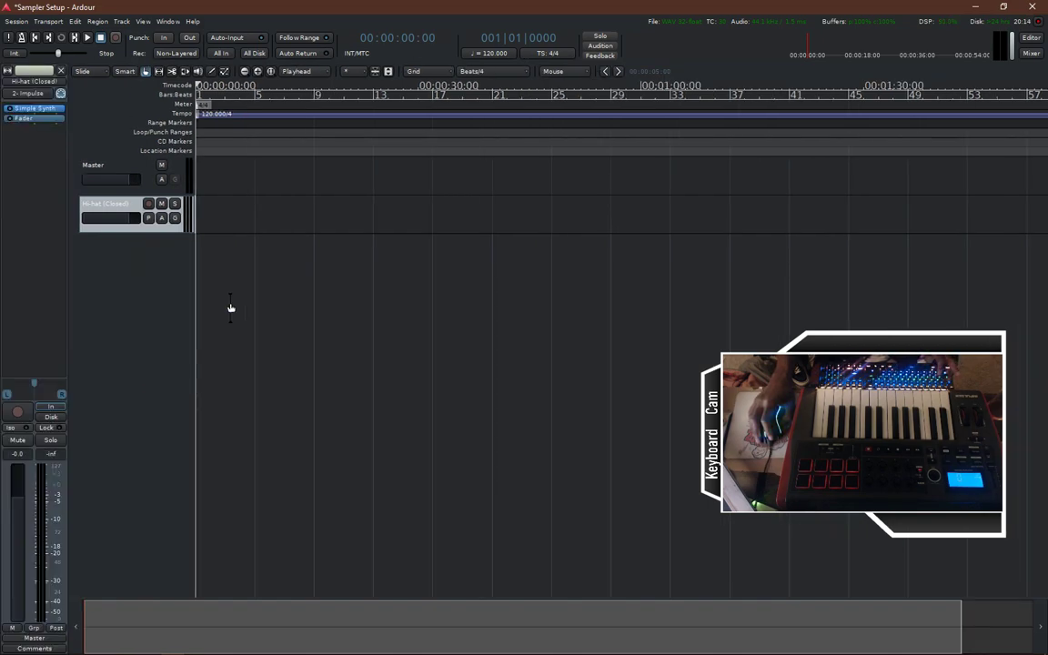
key("shift+e")
key("shift+e")
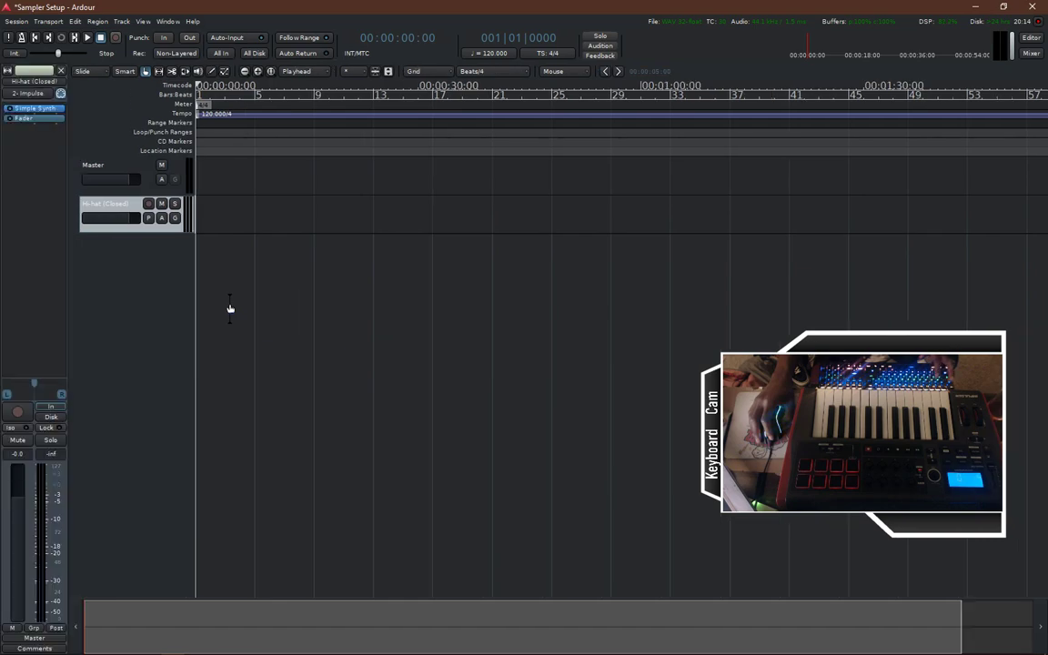
left_click(116, 169)
left_click(118, 209)
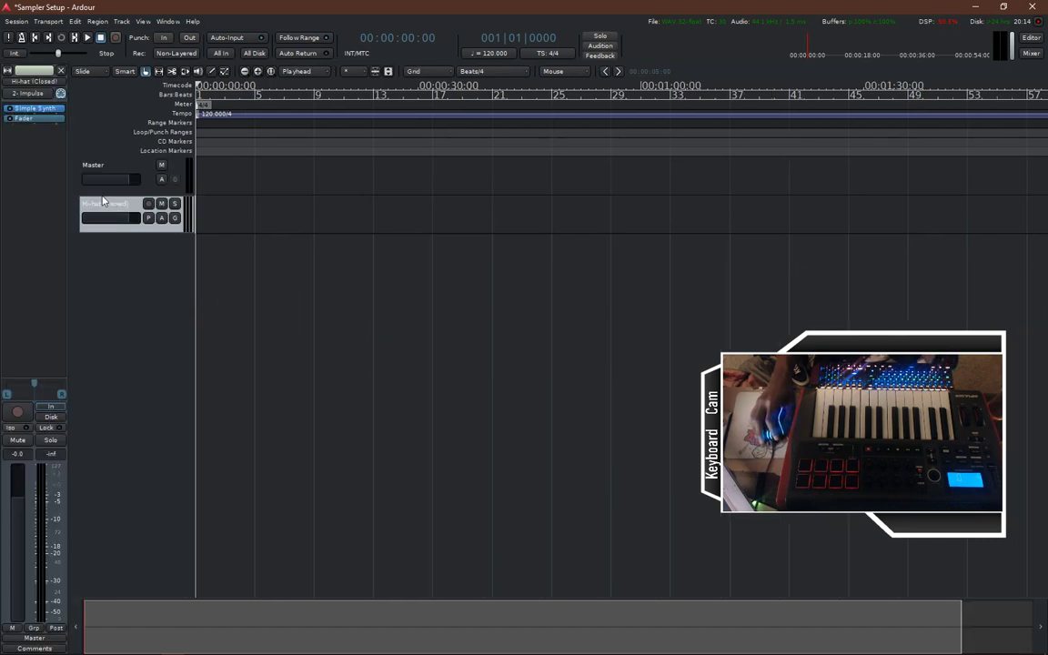
Insert TX16Wx from the Favorites plugins on the Hi-hat strip and center its window
right_click(43, 165)
mouse_move(67, 173)
mouse_move(186, 171)
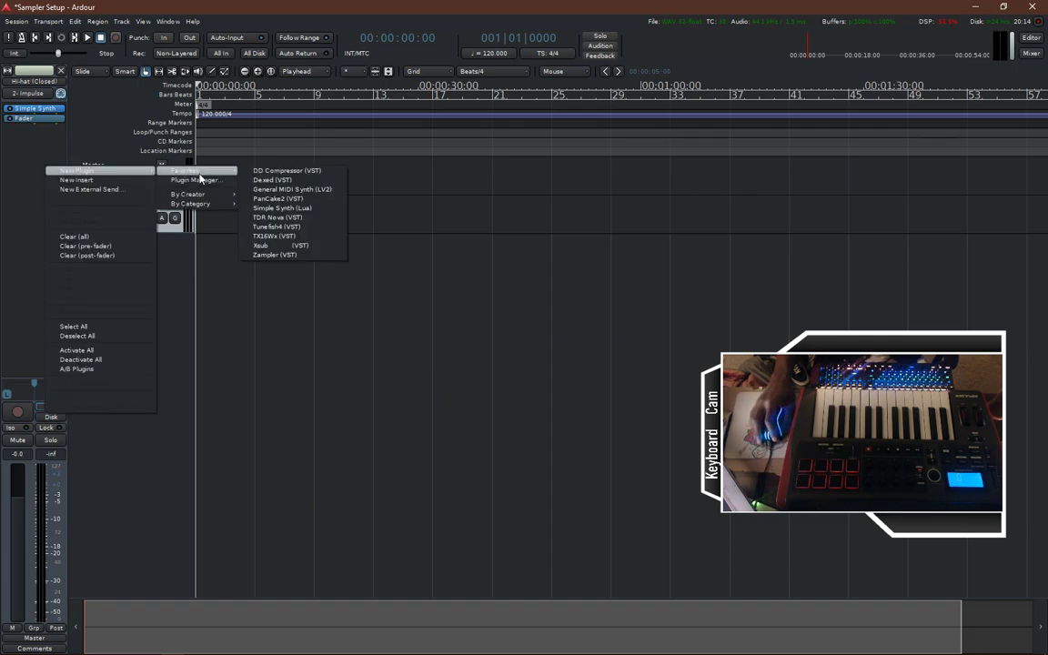
left_click(290, 238)
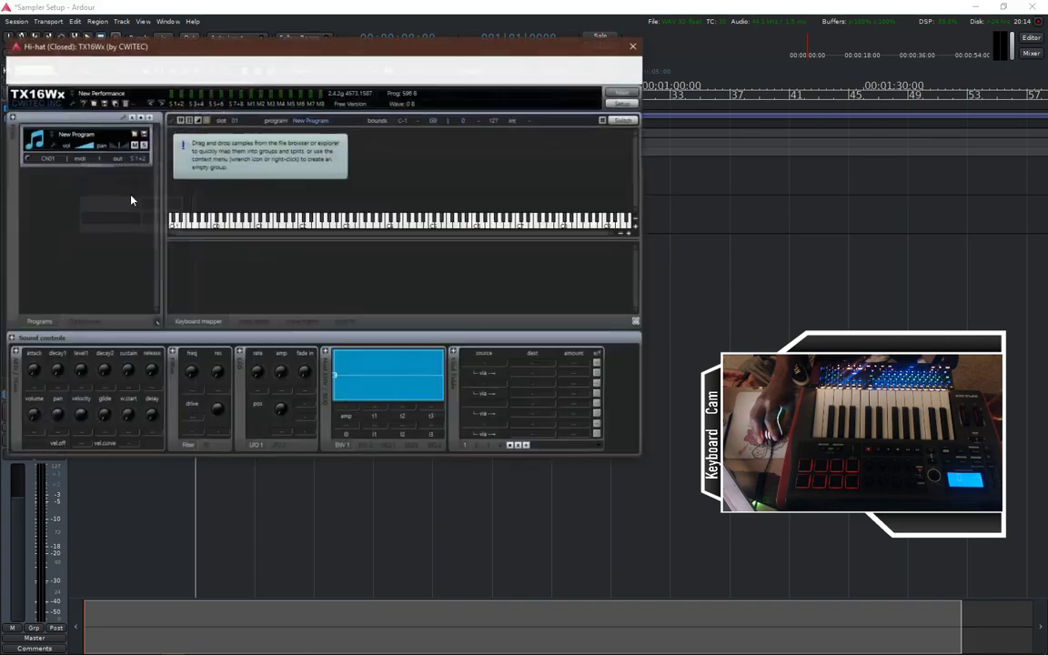
left_click_drag(105, 43, 322, 103)
left_click_drag(39, 114, 39, 119)
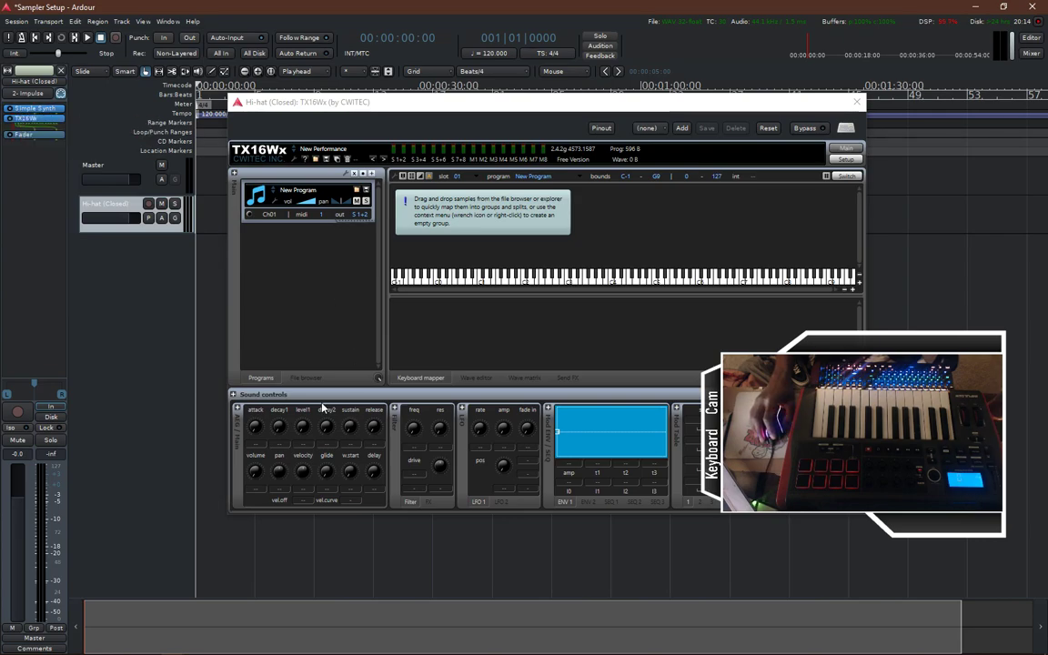
Browse to D:\Samples\Blu Drum Kit\hats and drag hat7.wav onto the TX16Wx keyboard mapper
left_click(306, 378)
double_click(261, 191)
double_click(272, 211)
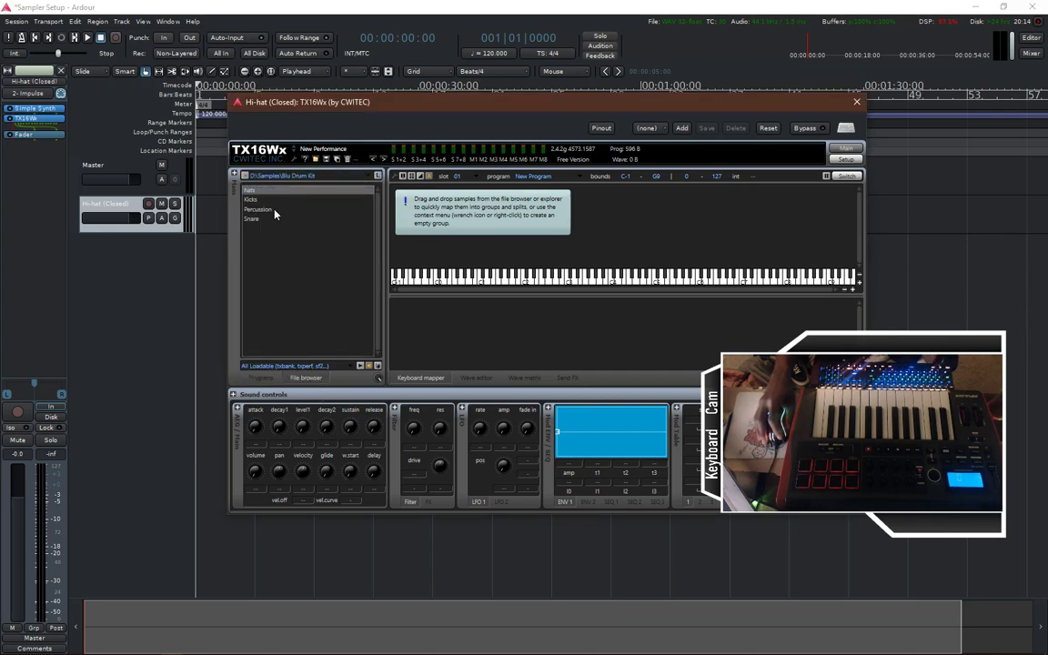
double_click(263, 200)
left_click(271, 269)
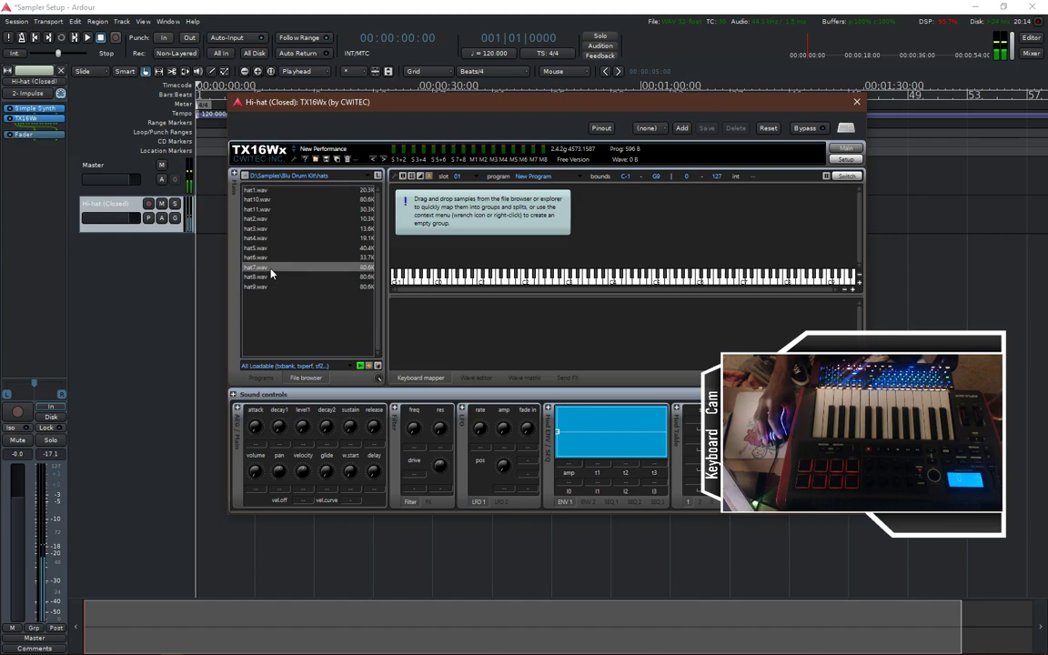
left_click_drag(271, 269, 576, 258)
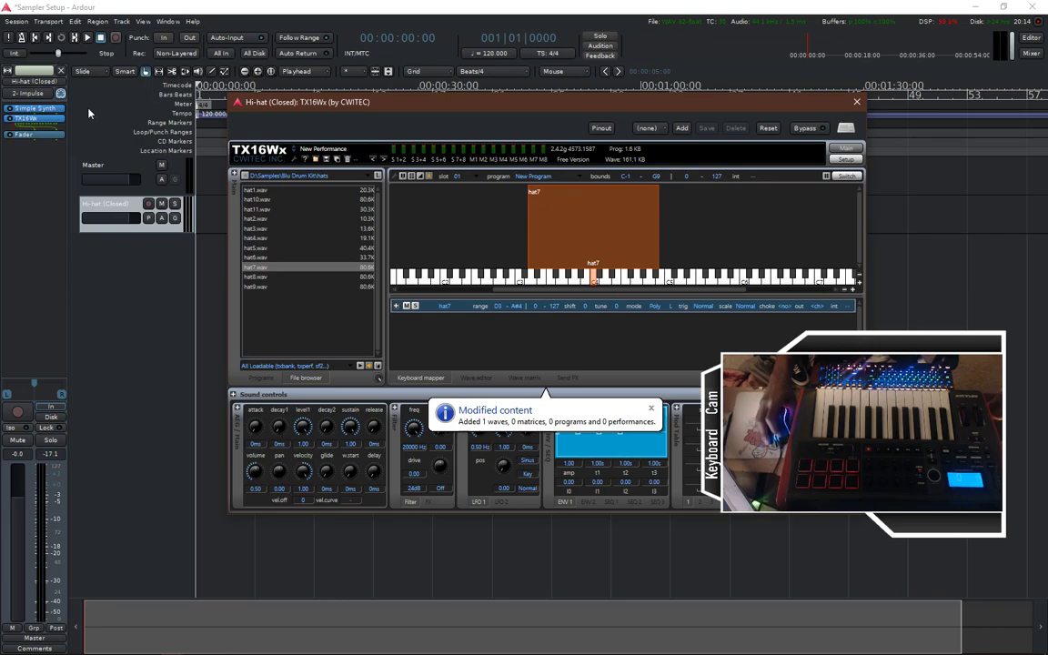
left_click(43, 95)
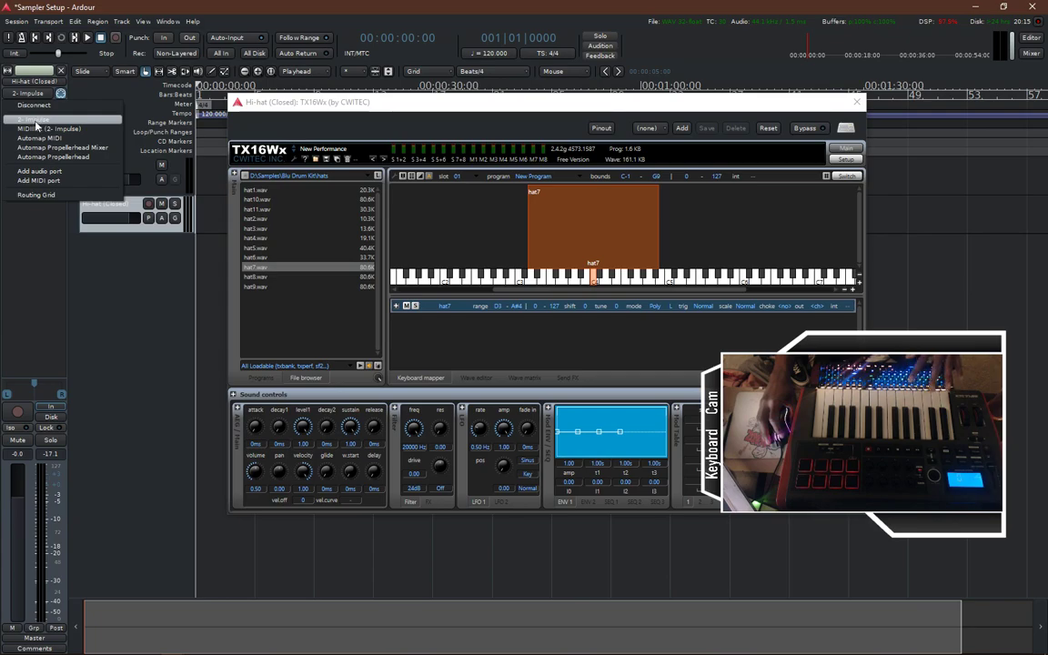
Narrow the hat7 zone's key range so it spans only C4
left_click(39, 122)
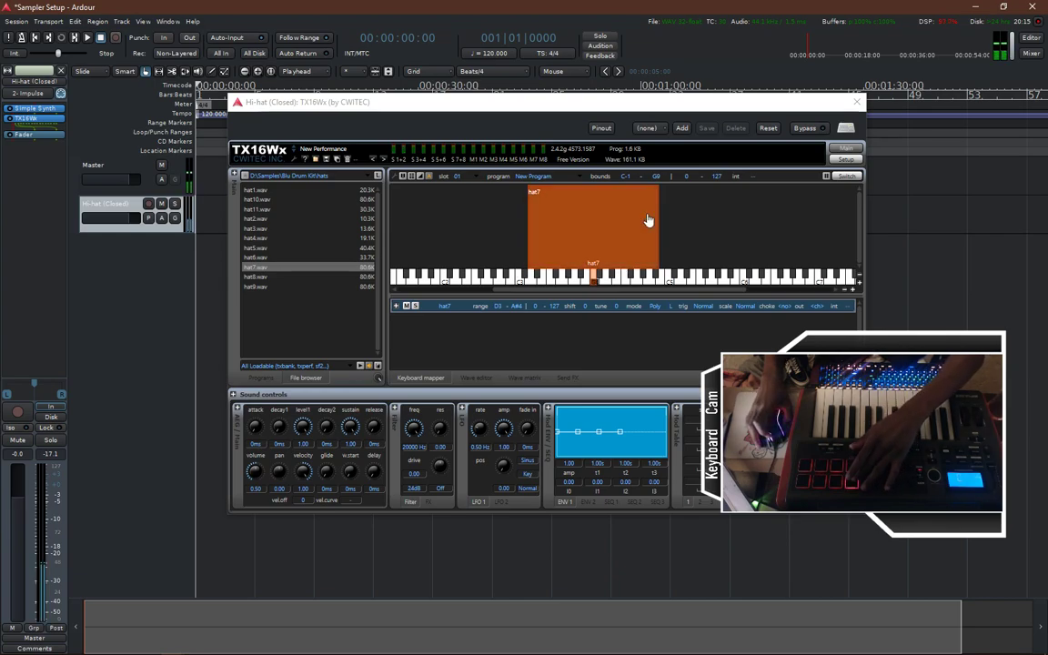
scroll(638, 225, "up", 2)
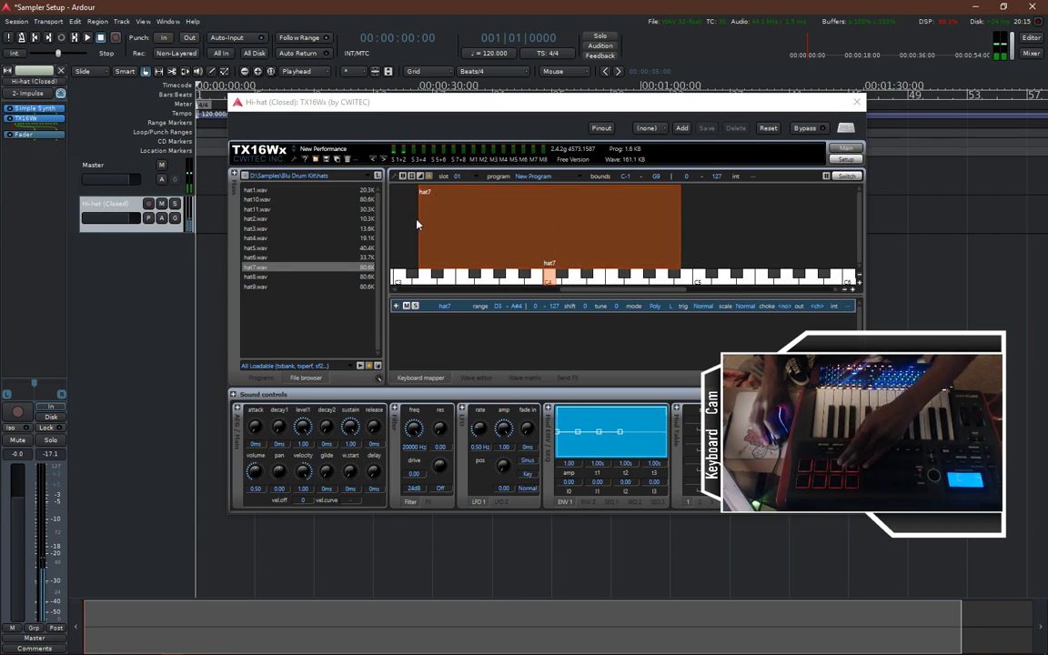
left_click_drag(421, 235, 550, 228)
left_click_drag(677, 233, 555, 217)
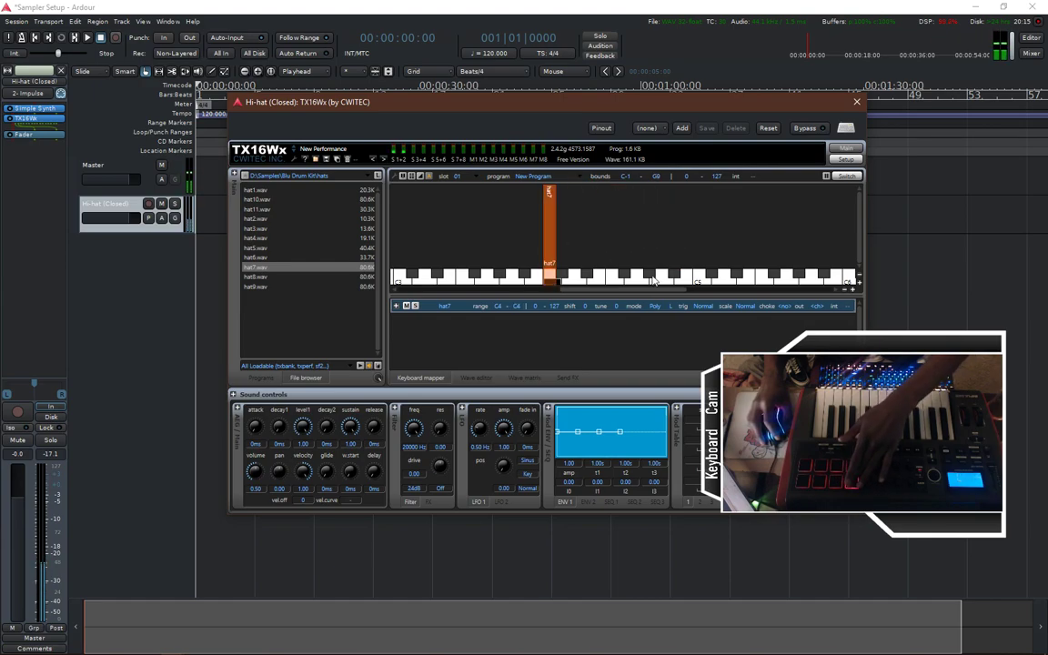
Set the hat7 zone's trigger to Oneshot and velocity scale to Fixed, then reposition the window
left_click(703, 305)
left_click(718, 344)
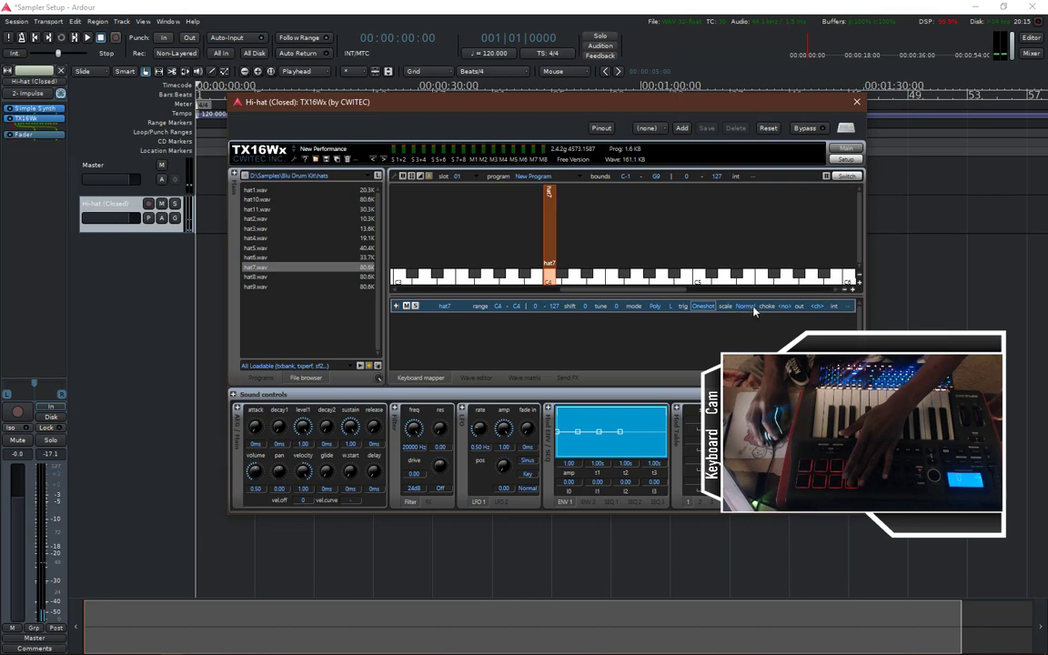
left_click(746, 306)
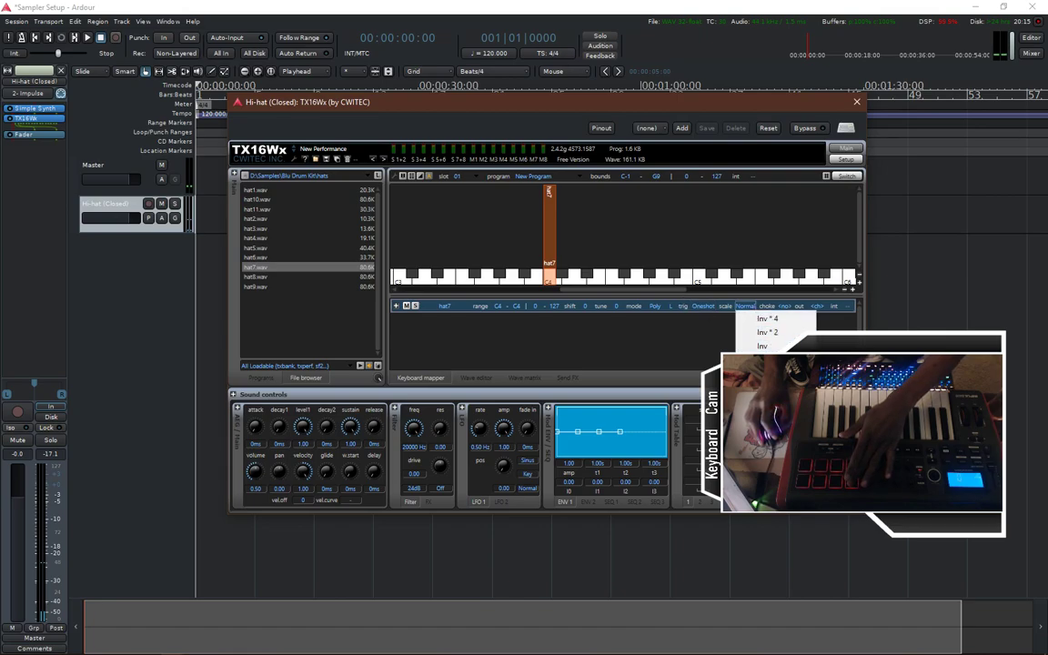
left_click(762, 359)
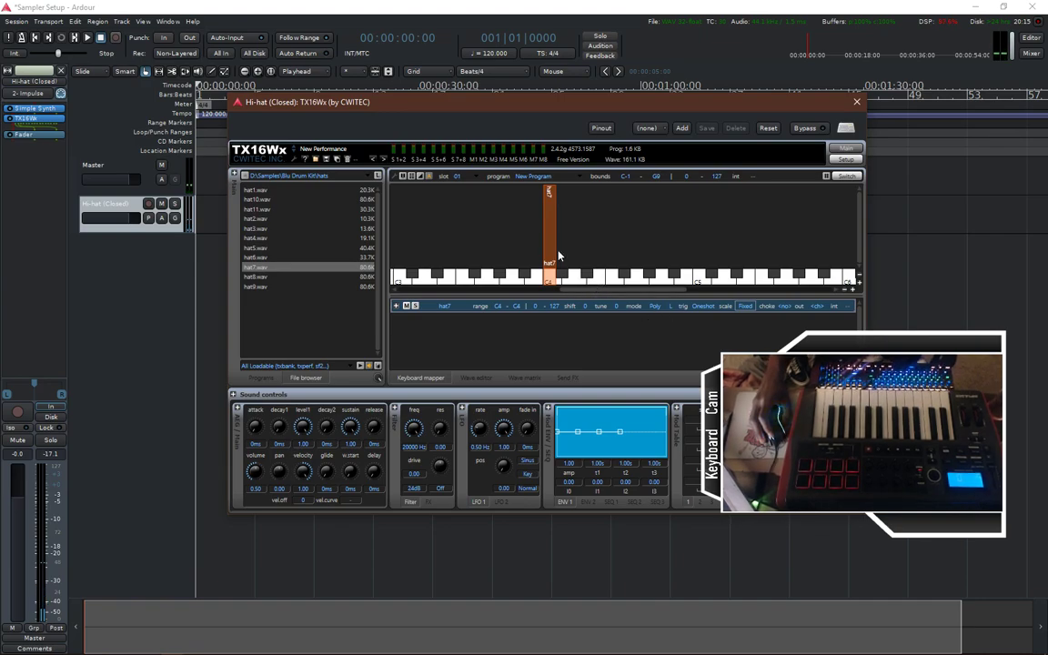
left_click(703, 306)
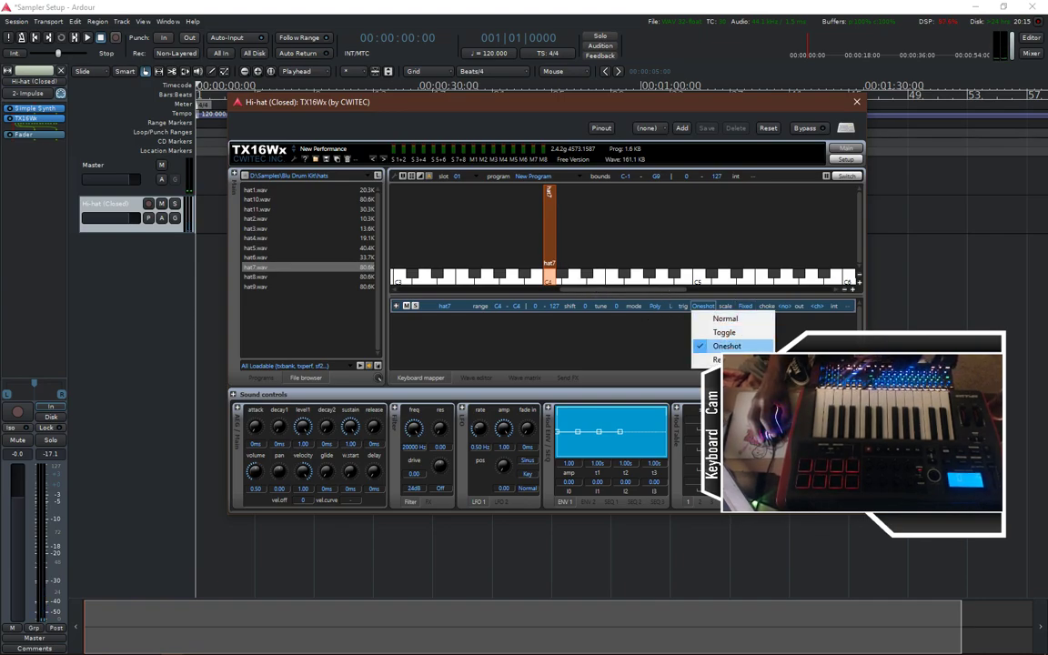
left_click(751, 346)
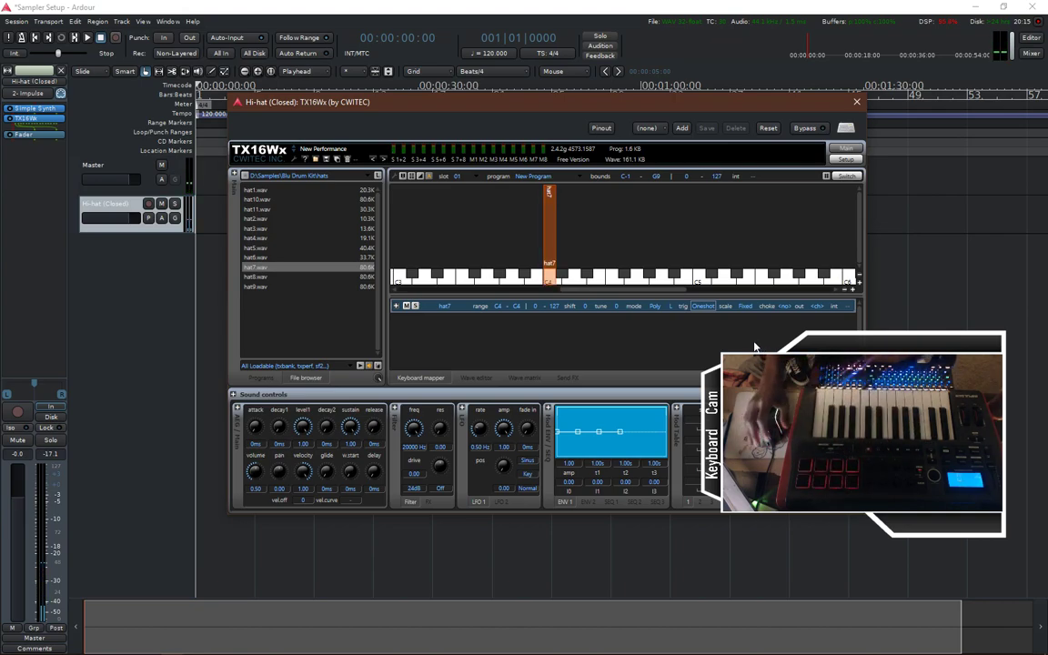
left_click(747, 307)
left_click(727, 341)
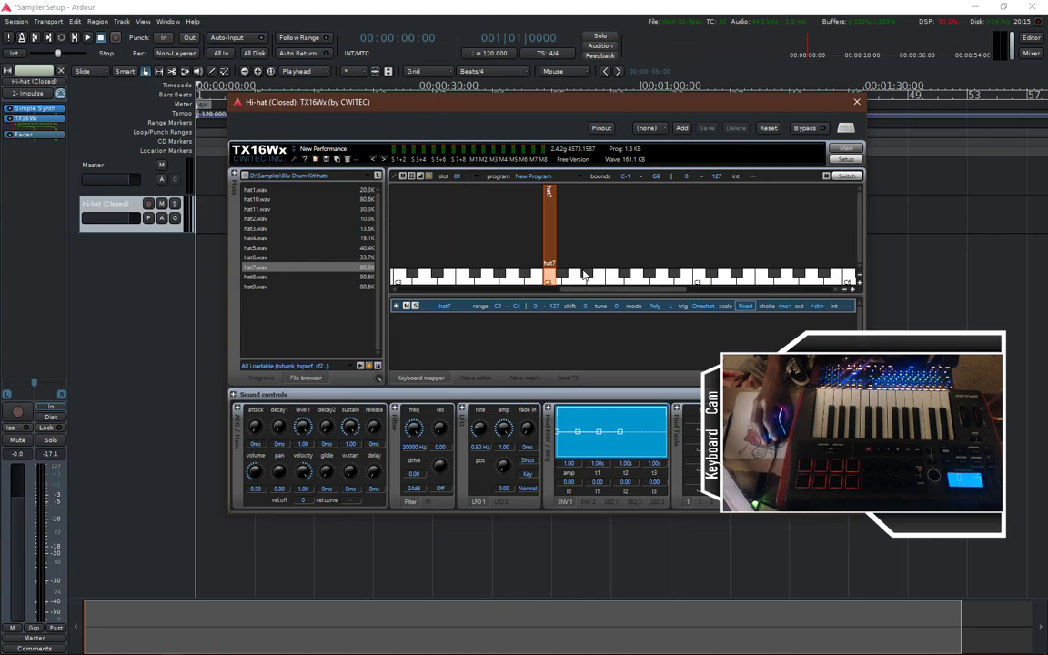
left_click_drag(481, 108, 353, 178)
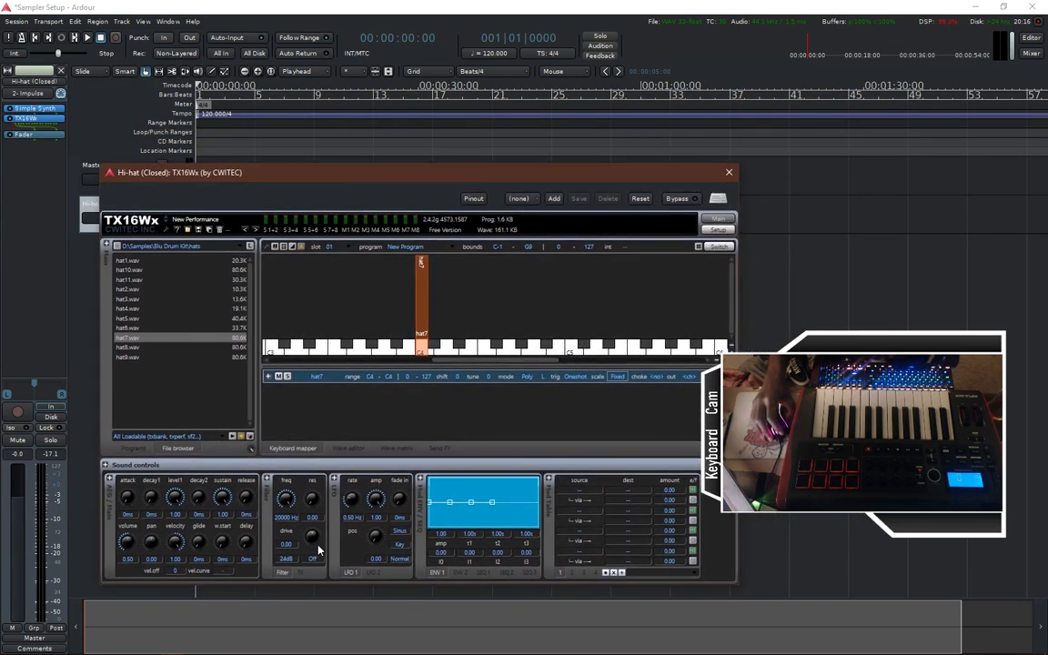
Normalize the hat7 sample in the TX16Wx Wave editor
left_click(348, 448)
left_click(347, 364)
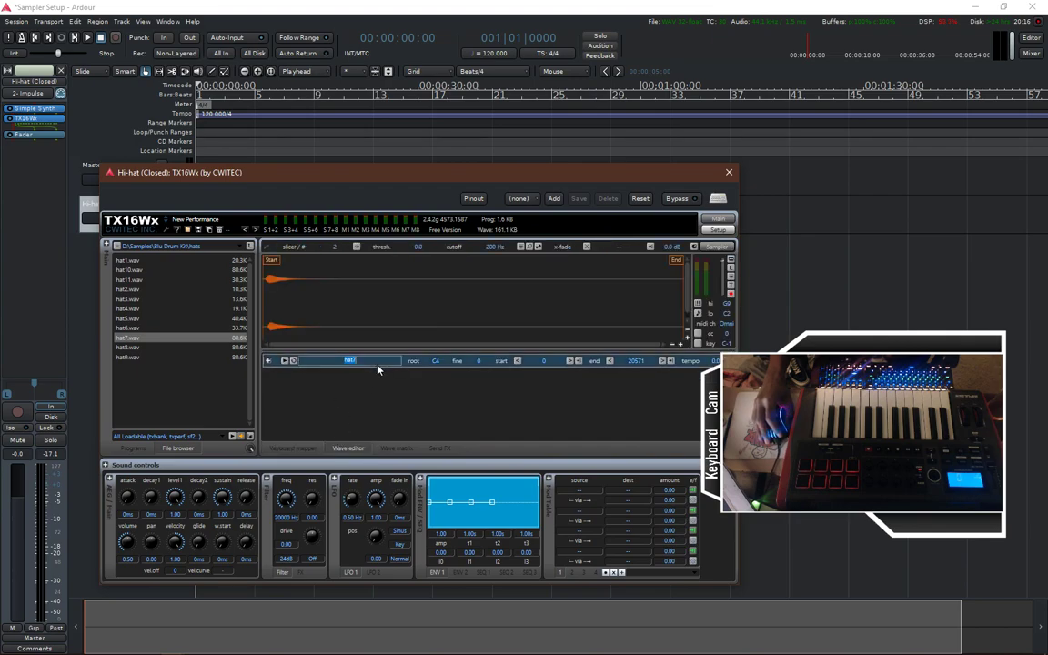
right_click(353, 273)
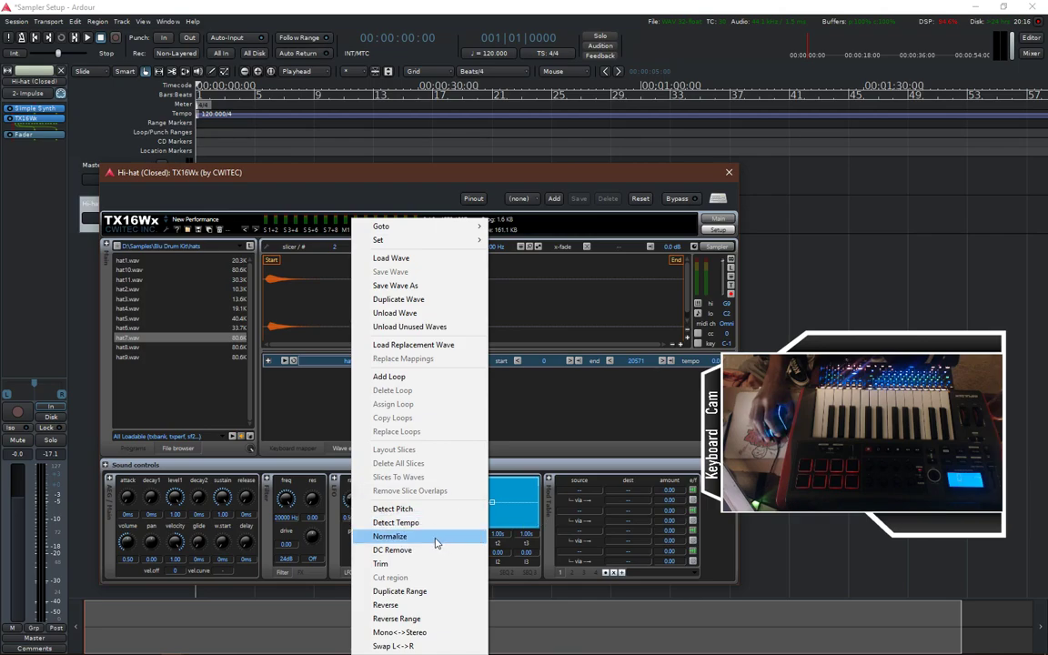
right_click(316, 303)
left_click(331, 535)
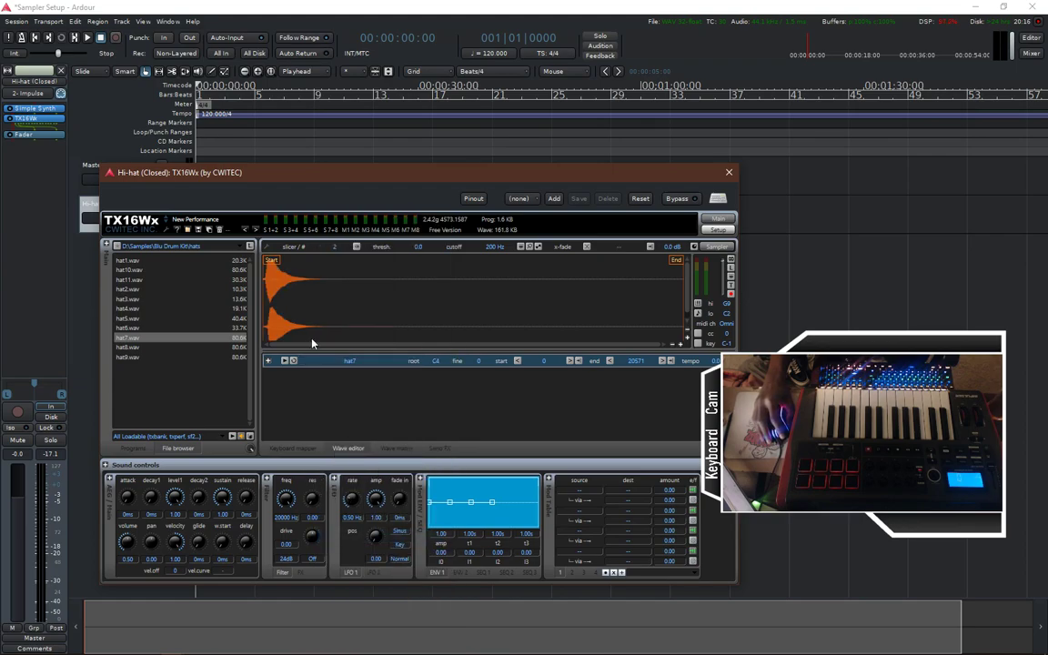
Trim the hat7 sample's end to 4022 and move its start to where the hit begins
mouse_move(678, 261)
left_mouse_down()
mouse_move(283, 271)
mouse_move(337, 271)
left_mouse_up()
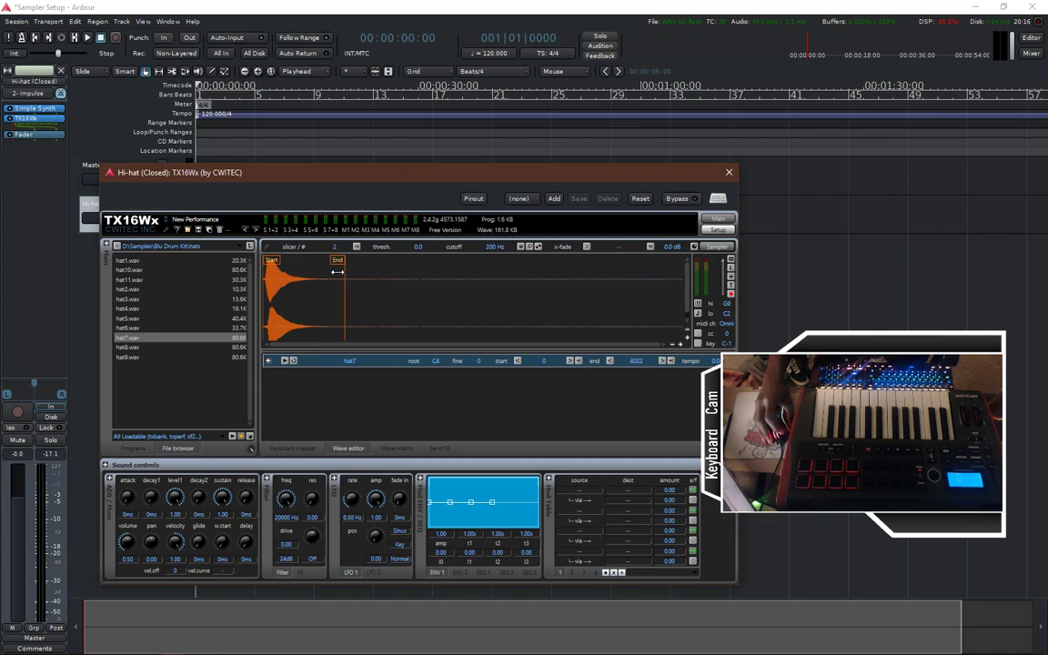
scroll(336, 271, "up", 3)
scroll(346, 278, "down", 4)
scroll(509, 300, "up", 2)
scroll(273, 265, "up", 3)
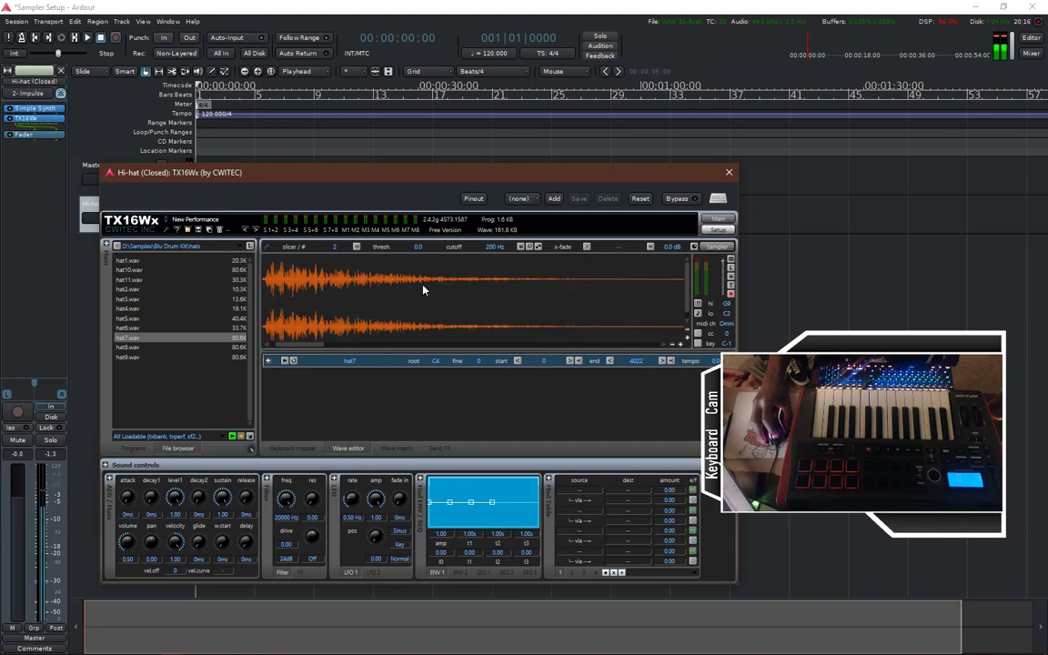
scroll(454, 277, "down", 2)
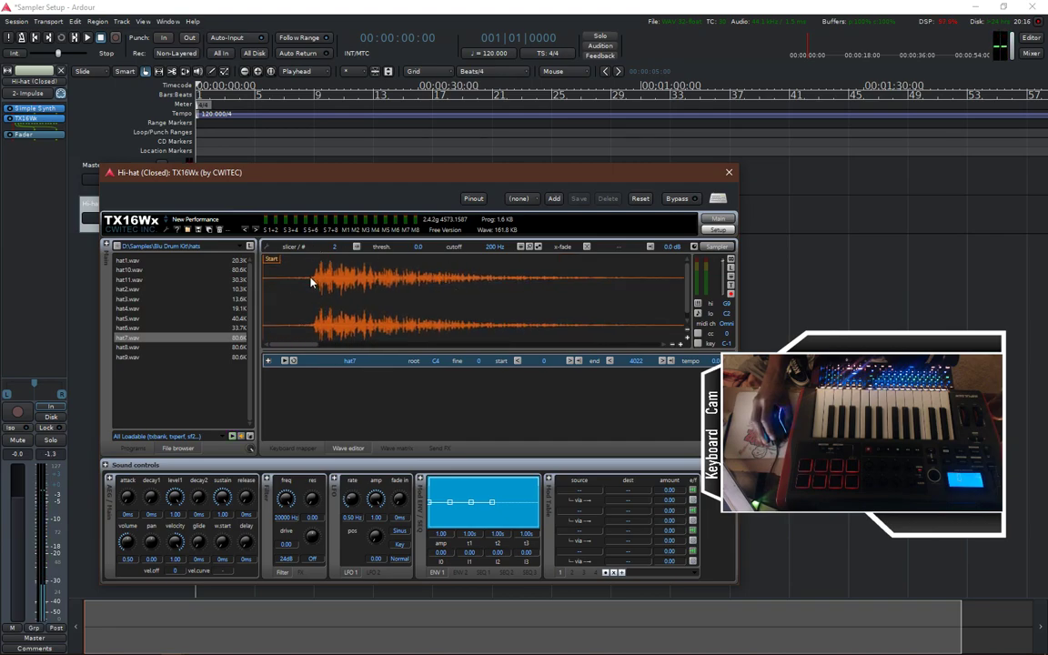
left_click_drag(268, 258, 313, 252)
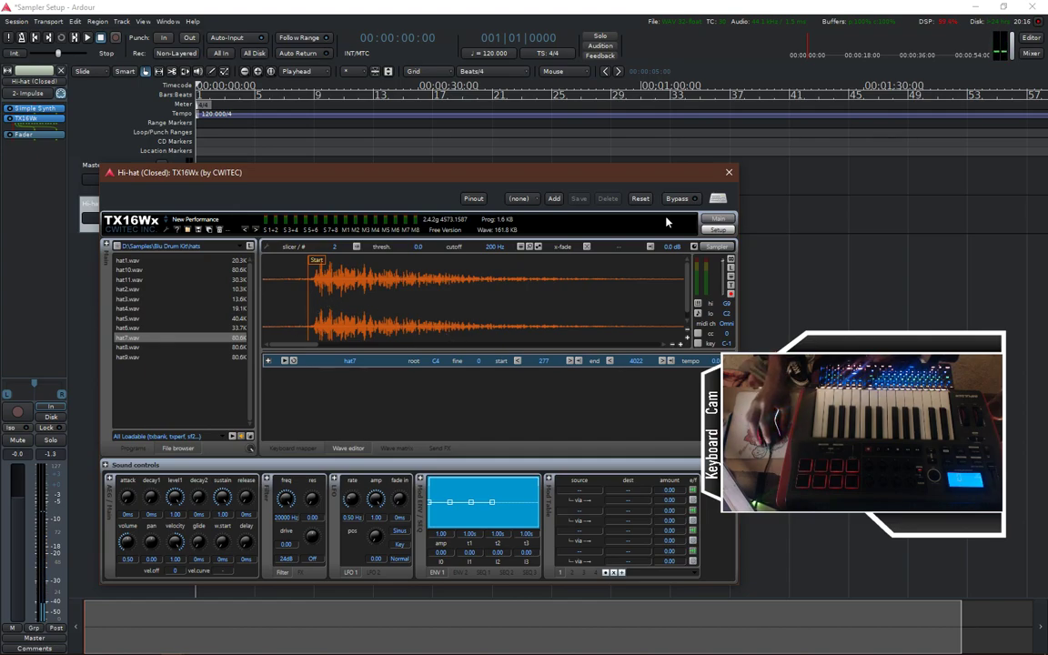
Return TX16Wx to the keyboard mapping view and close the sampler window
left_click_drag(614, 173, 825, 140)
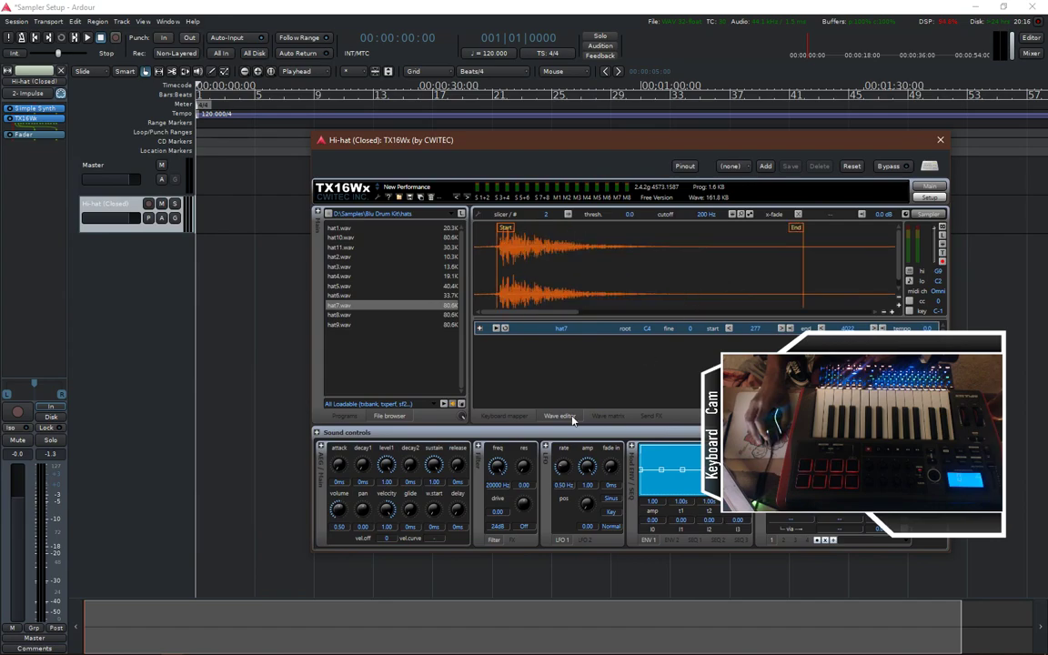
left_click(504, 415)
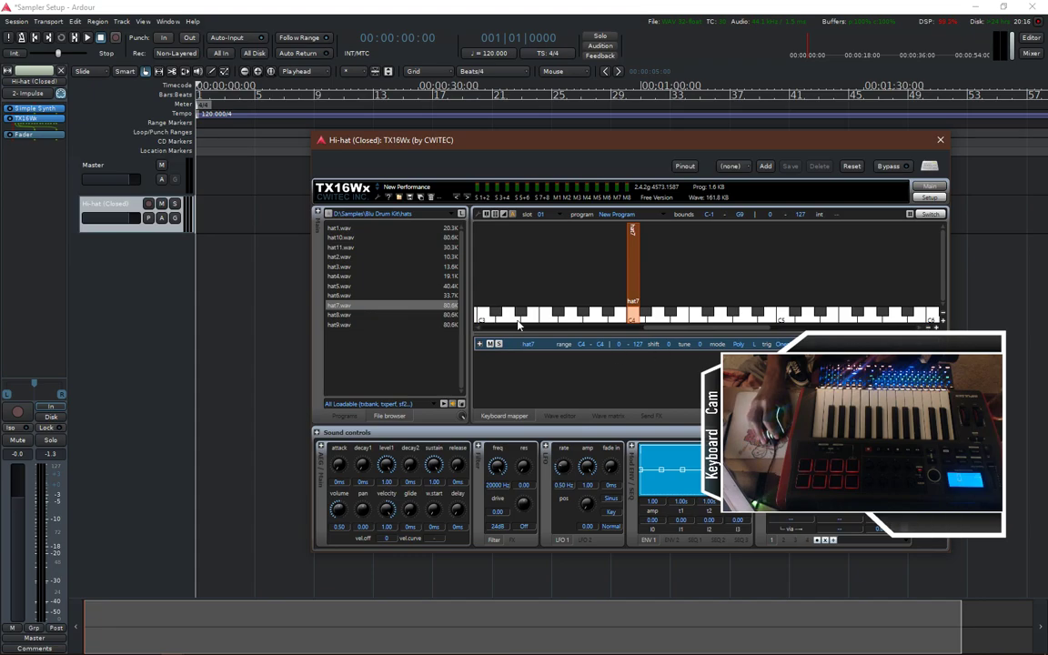
left_click_drag(568, 145, 509, 148)
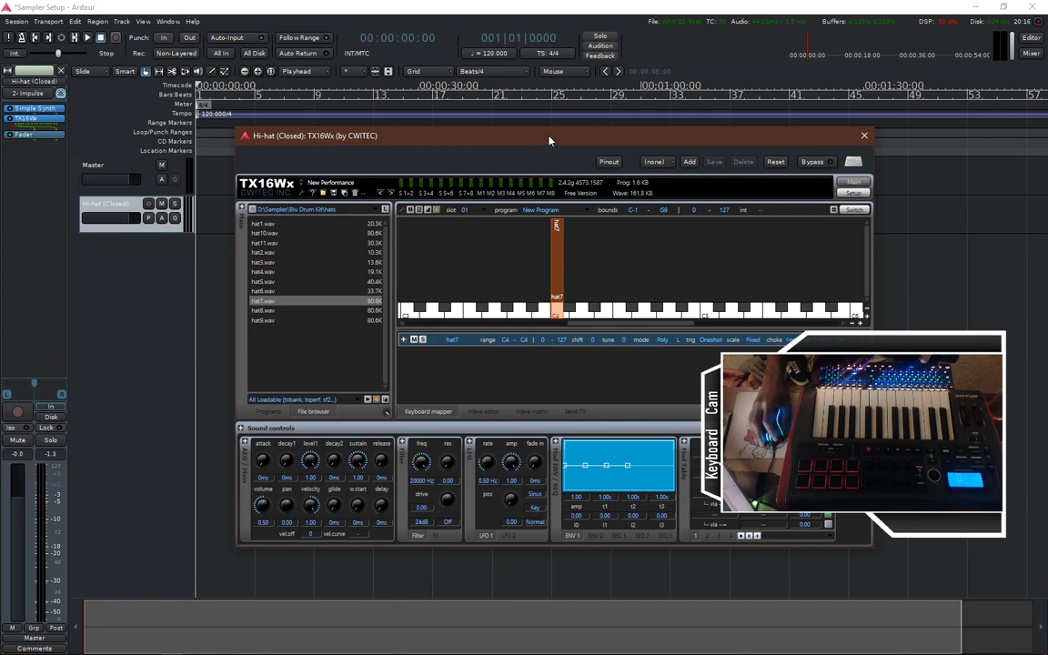
left_click(863, 137)
Add a MIDI track named 'Snare' with the Simple Synth instrument
double_click(134, 246)
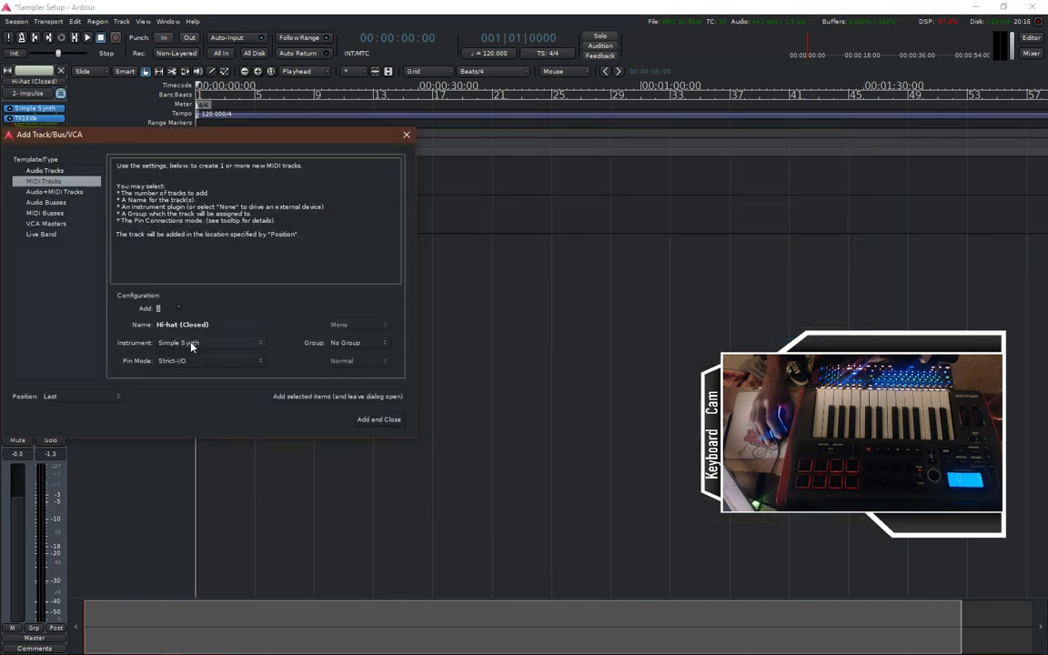
key("Tab")
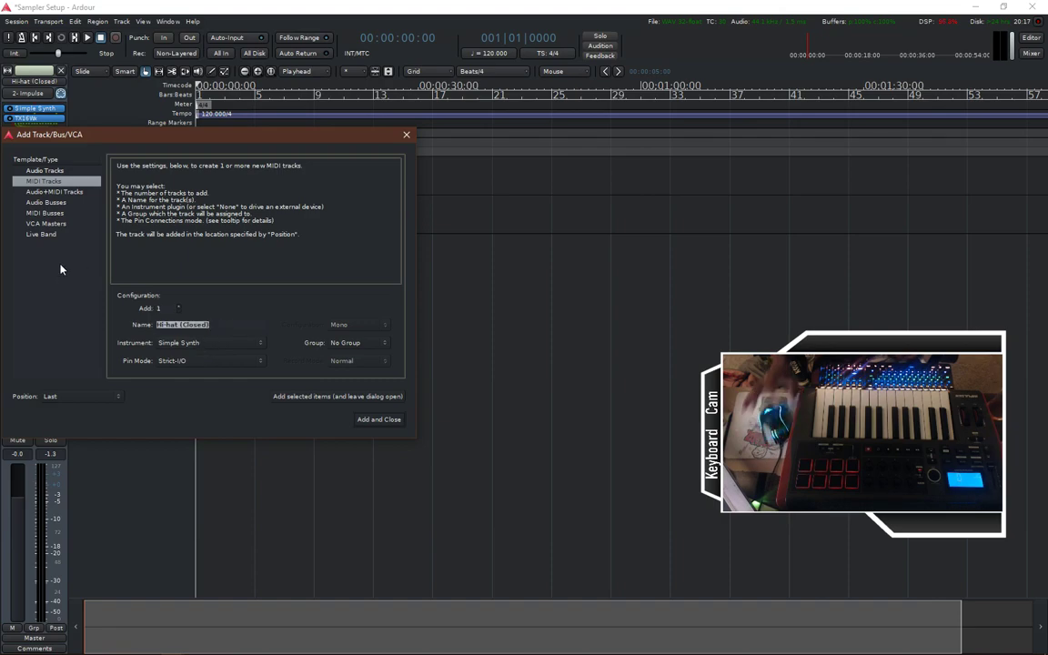
type("Snare")
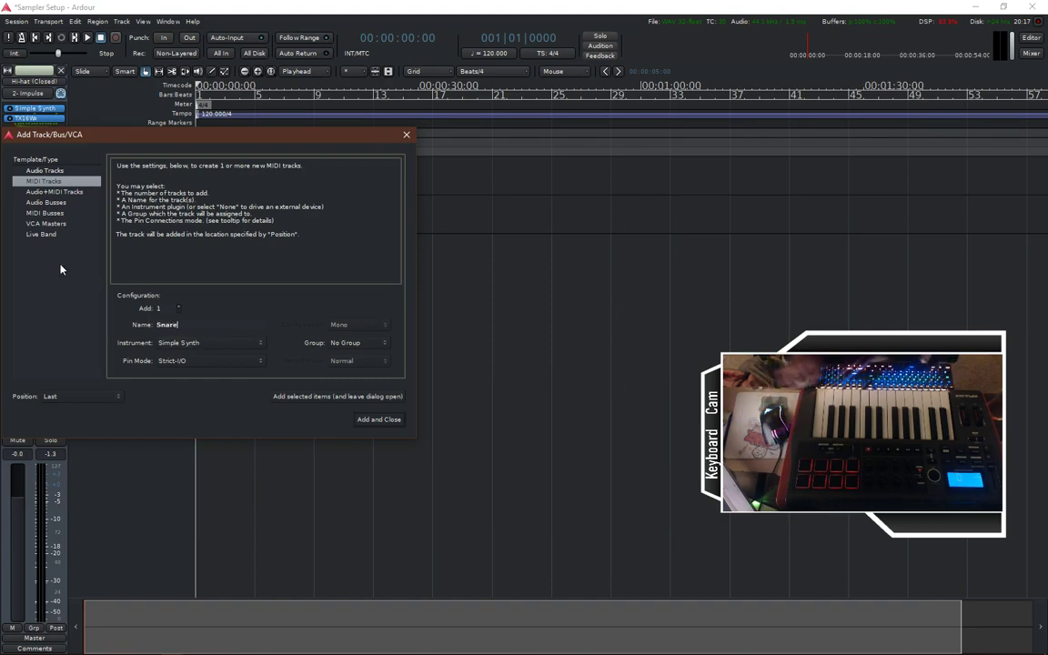
left_click(229, 345)
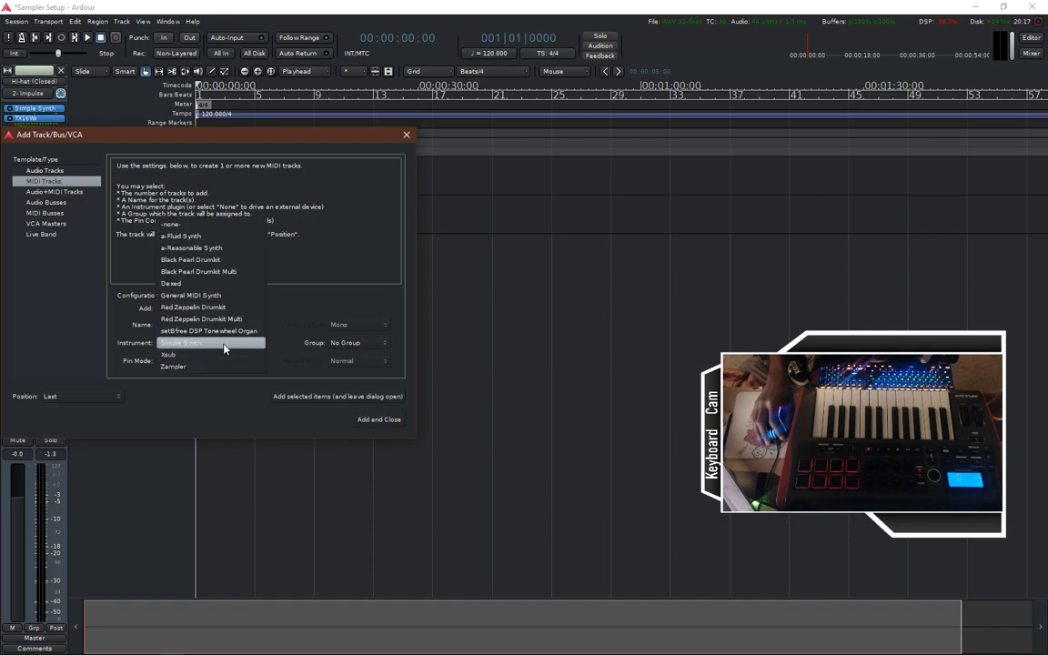
left_click(216, 347)
left_click(379, 418)
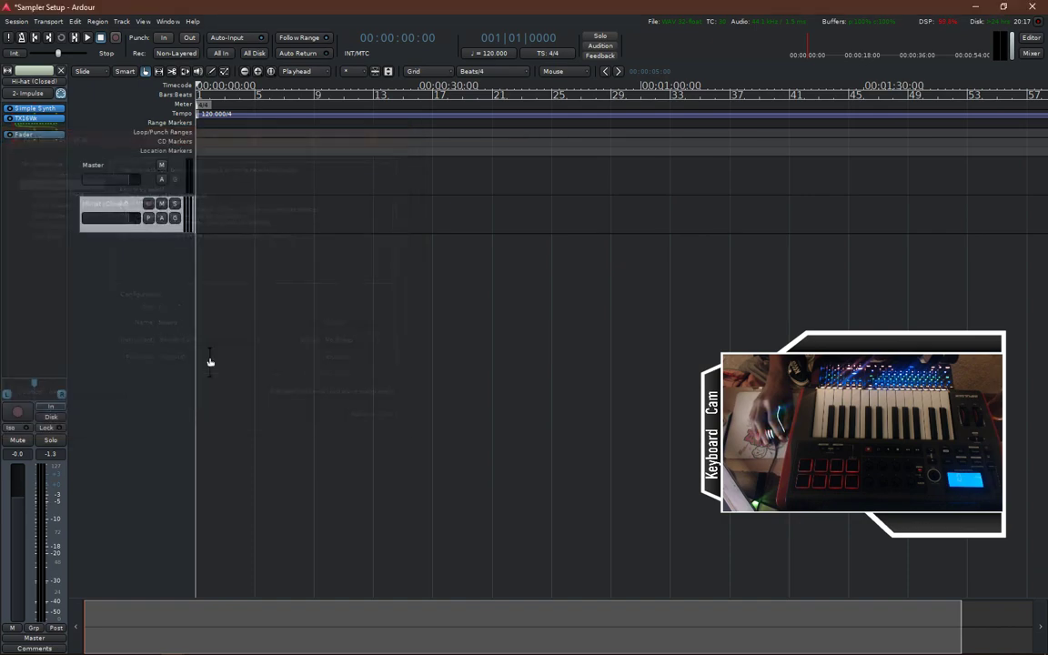
left_click(41, 352)
Insert TX16Wx on the Snare strip before the fader and set its input to 2- Impulse
right_click(42, 164)
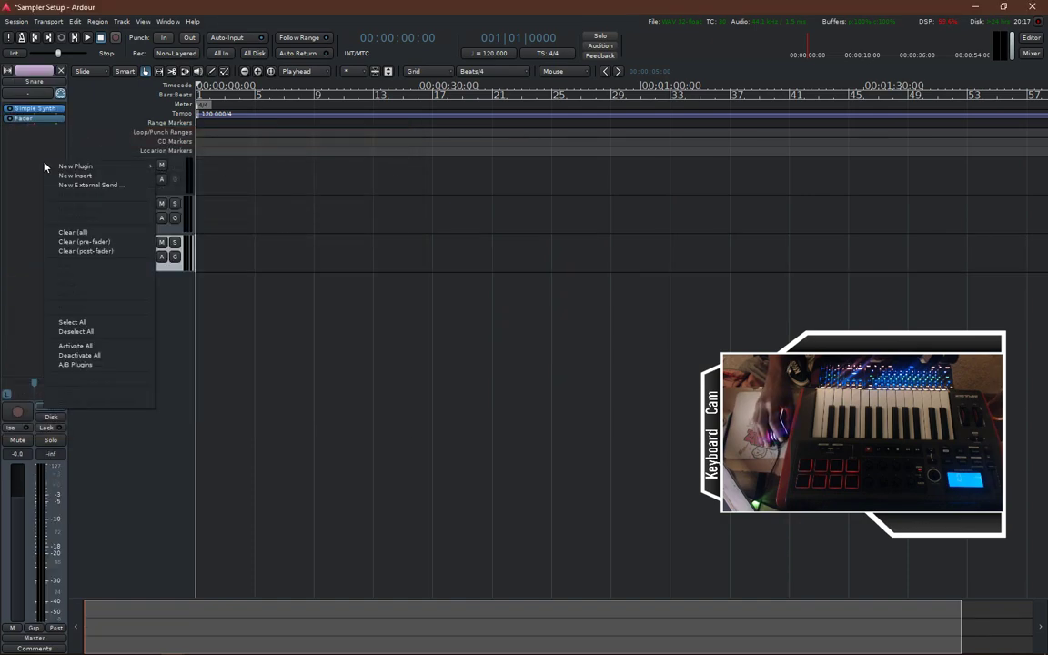
mouse_move(73, 167)
mouse_move(198, 167)
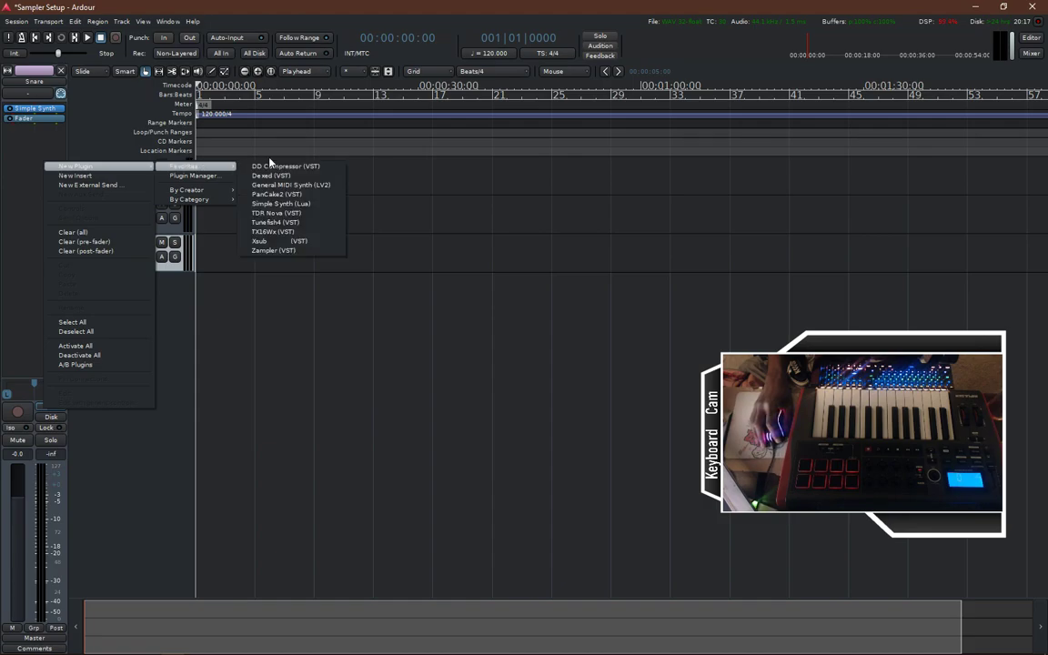
left_click(281, 233)
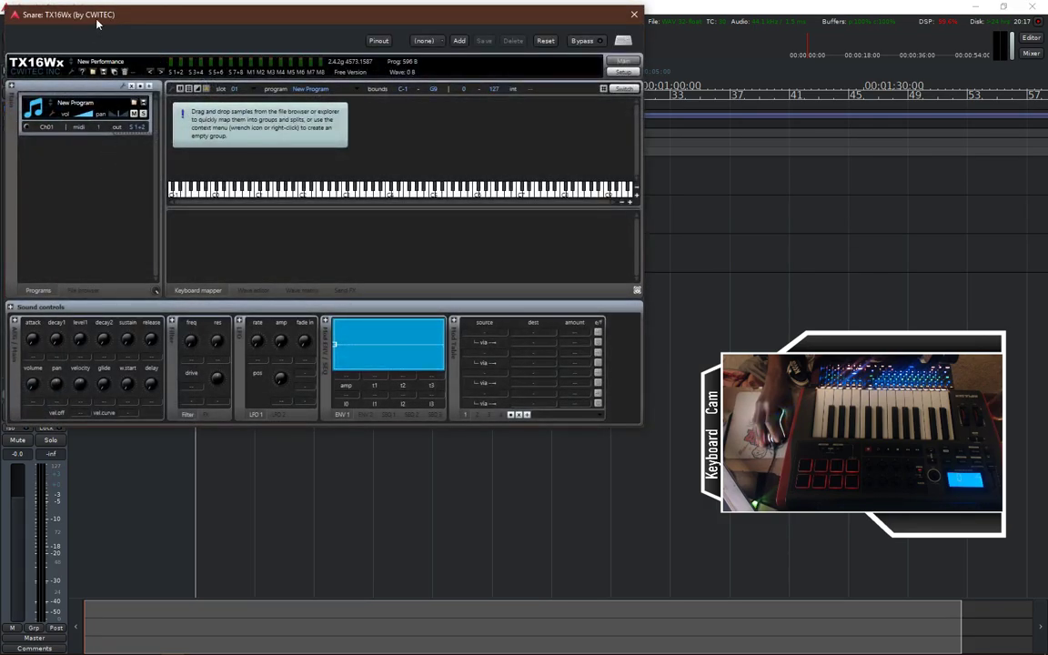
left_click_drag(39, 134, 44, 119)
left_click(33, 93)
left_click(45, 109)
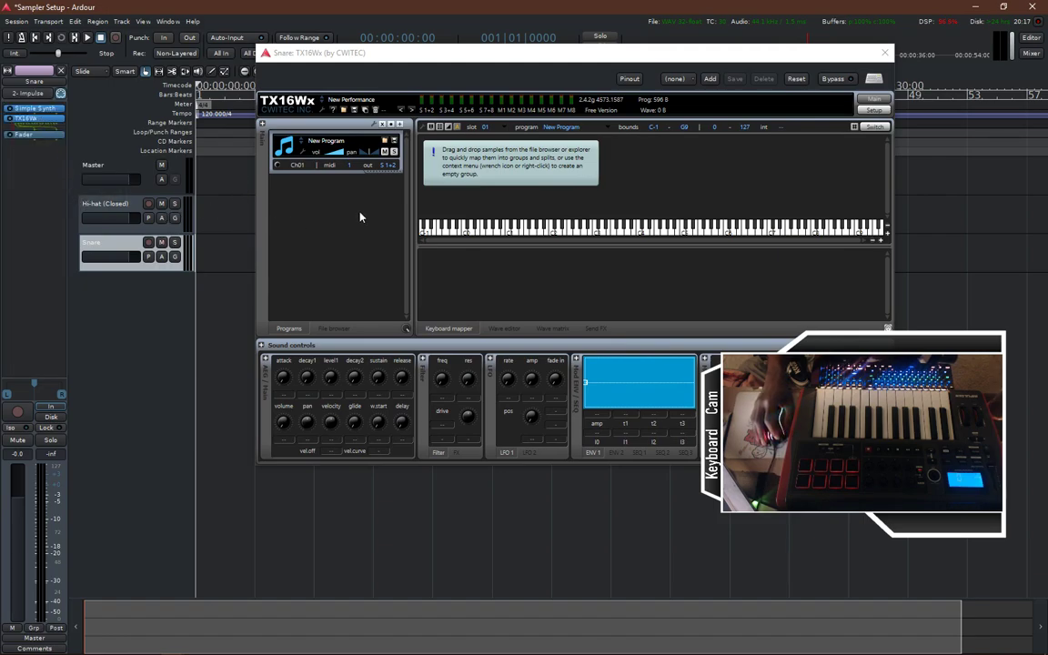
In the TX16Wx file browser, look through TheBeatPlug kit's Snare x Claps folder, then return to D:\Samples
left_click(333, 328)
double_click(300, 141)
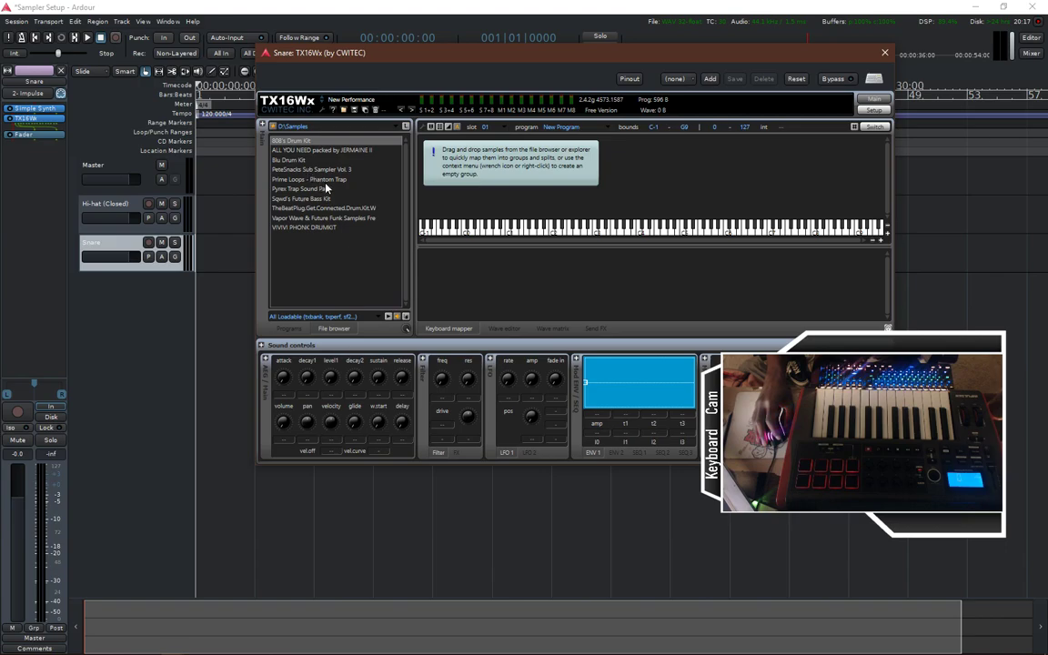
double_click(335, 209)
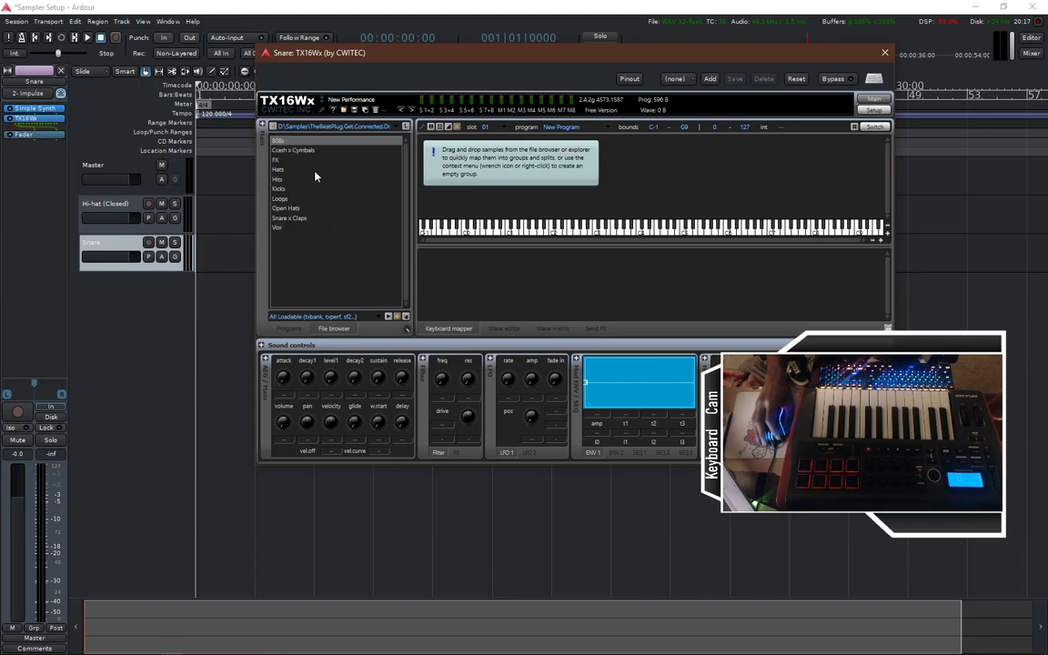
double_click(291, 220)
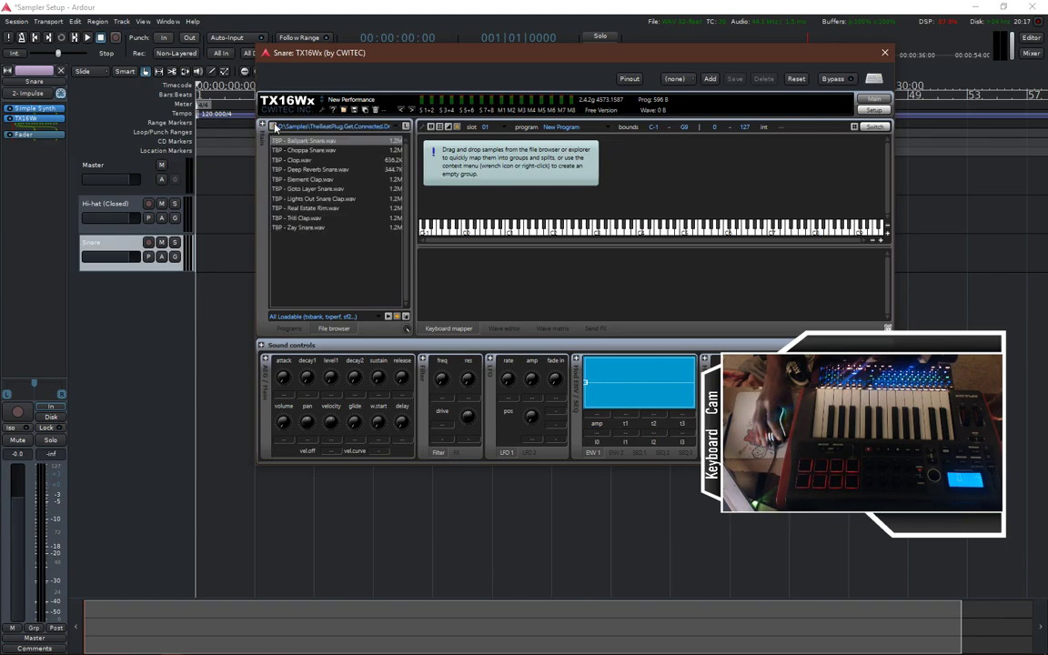
left_click(404, 128)
left_click(405, 127)
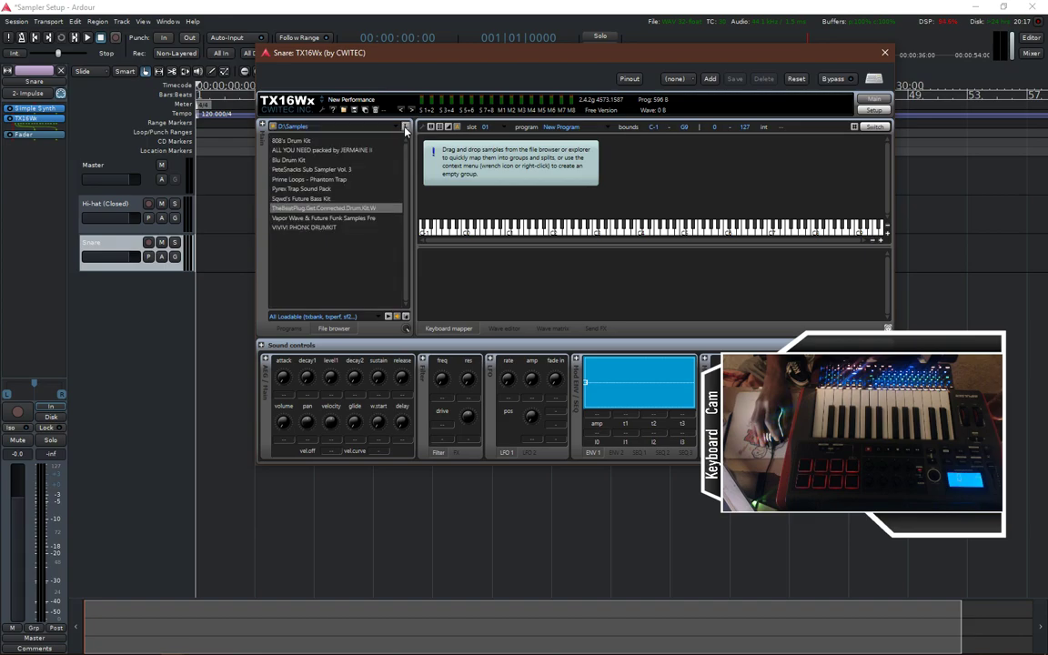
Open ALL YOU NEED > Migos - Culture Drum Kit > snare and preview the kelly price and big on big snares
double_click(312, 151)
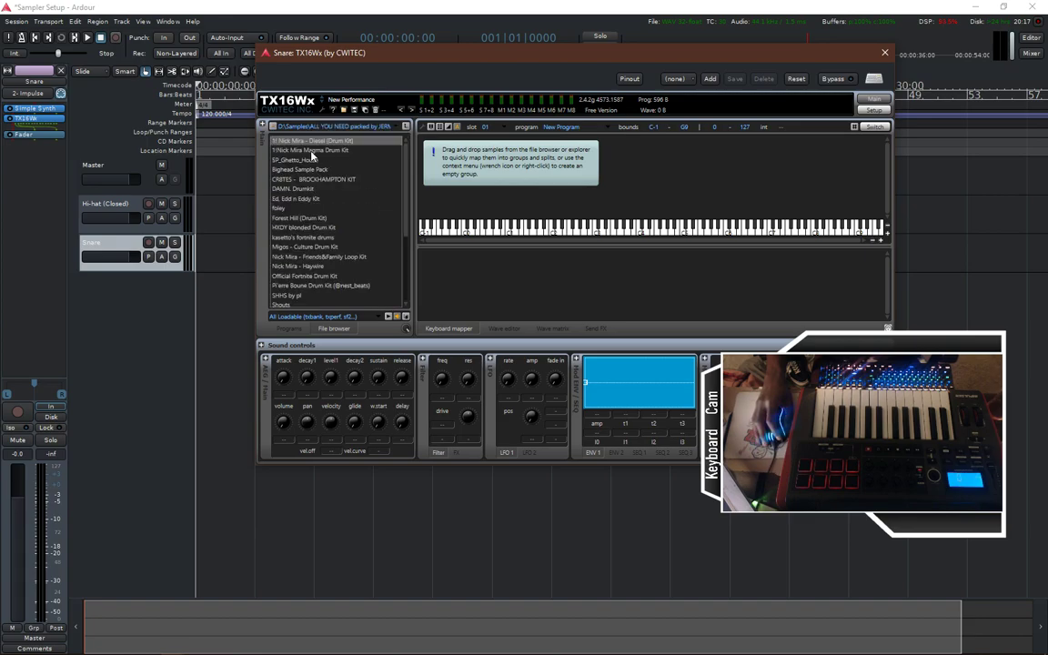
double_click(307, 249)
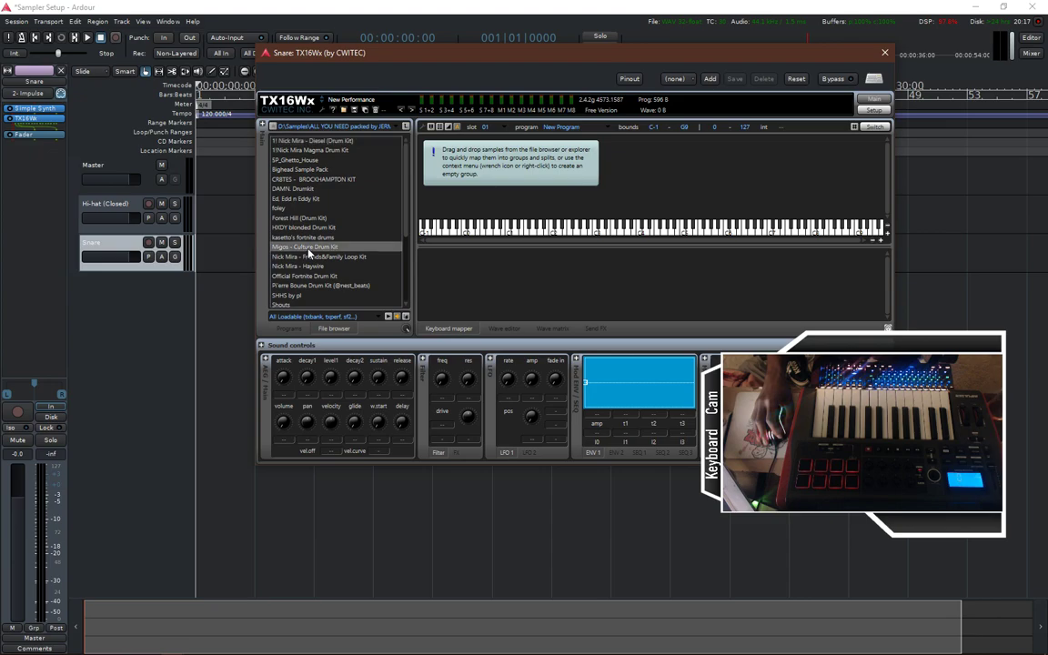
double_click(288, 173)
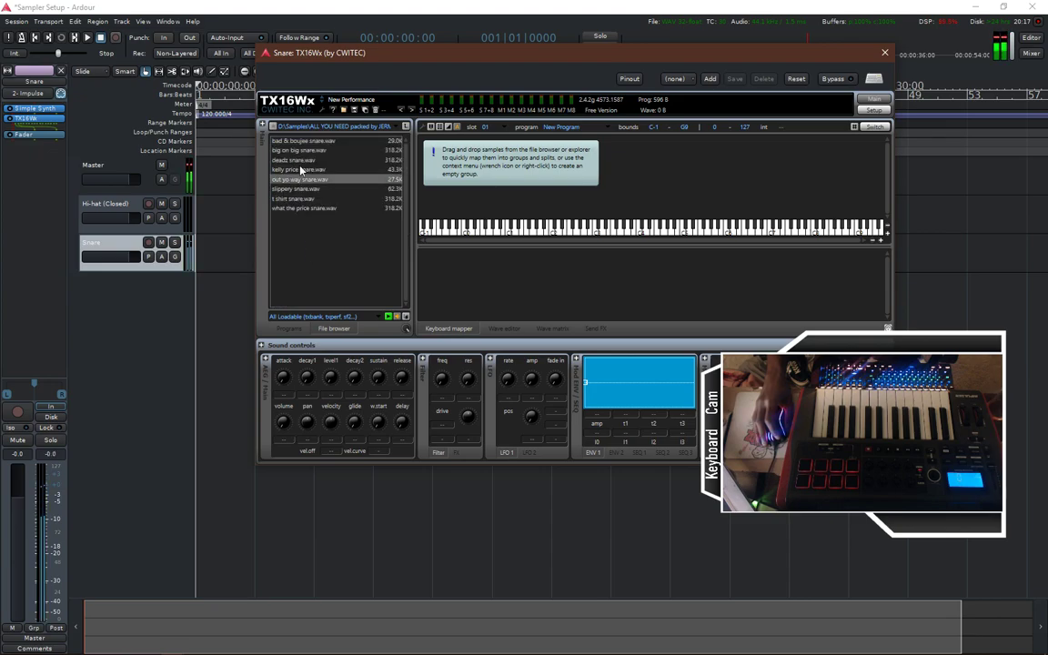
left_click(300, 169)
left_click(305, 151)
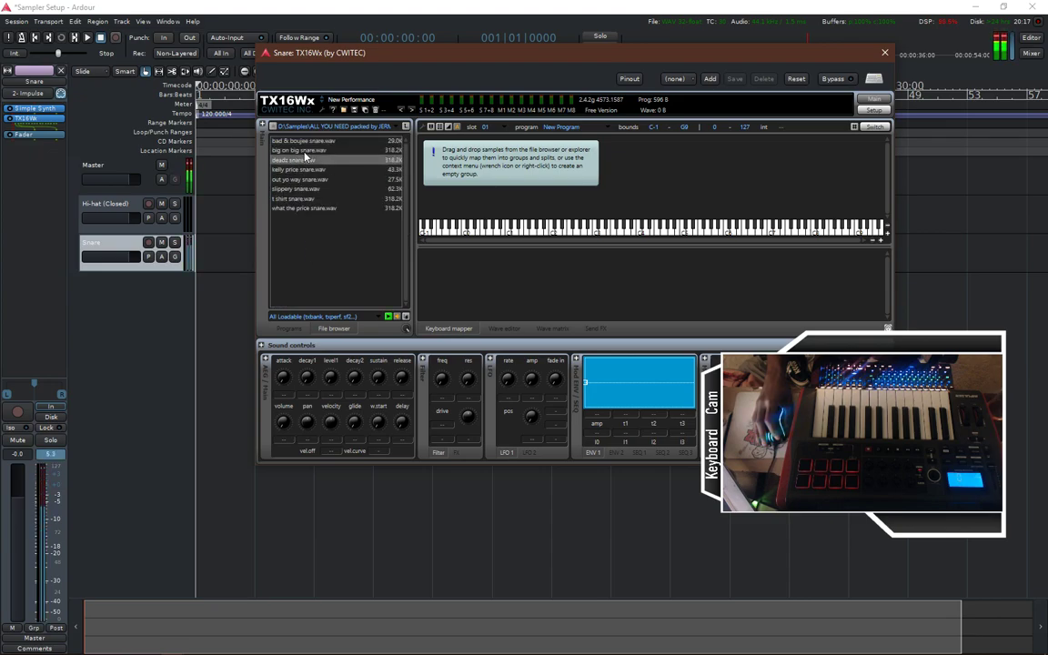
Load big on big snare.wav into the Snare TX16Wx keyboard mapper and narrow its zone to D4
left_click_drag(305, 155, 573, 204)
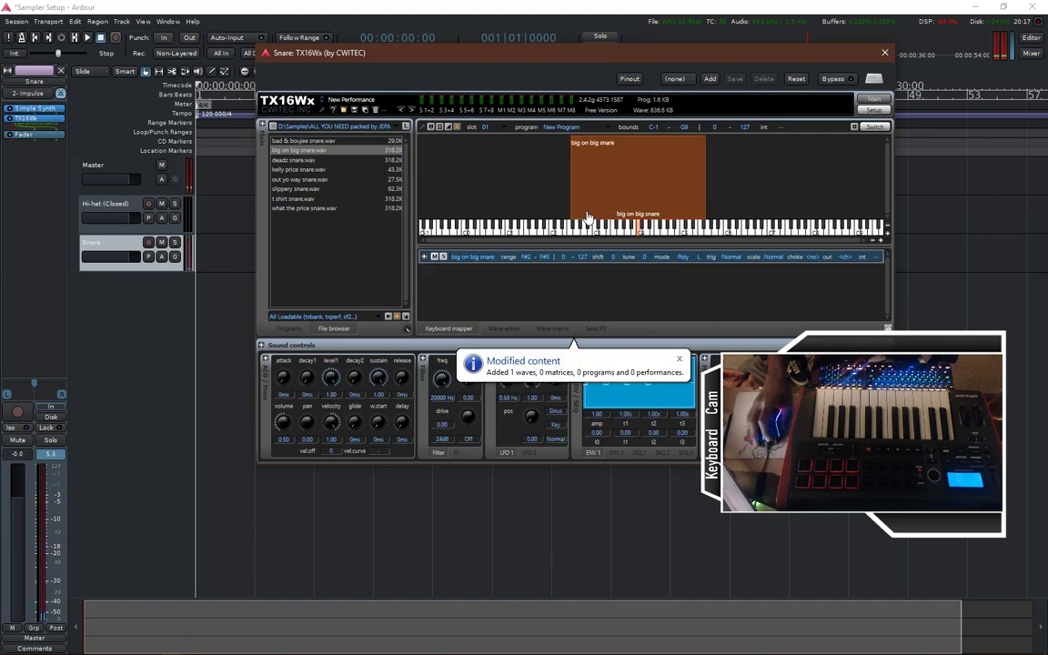
scroll(668, 193, "up", 3)
scroll(671, 194, "down", 3)
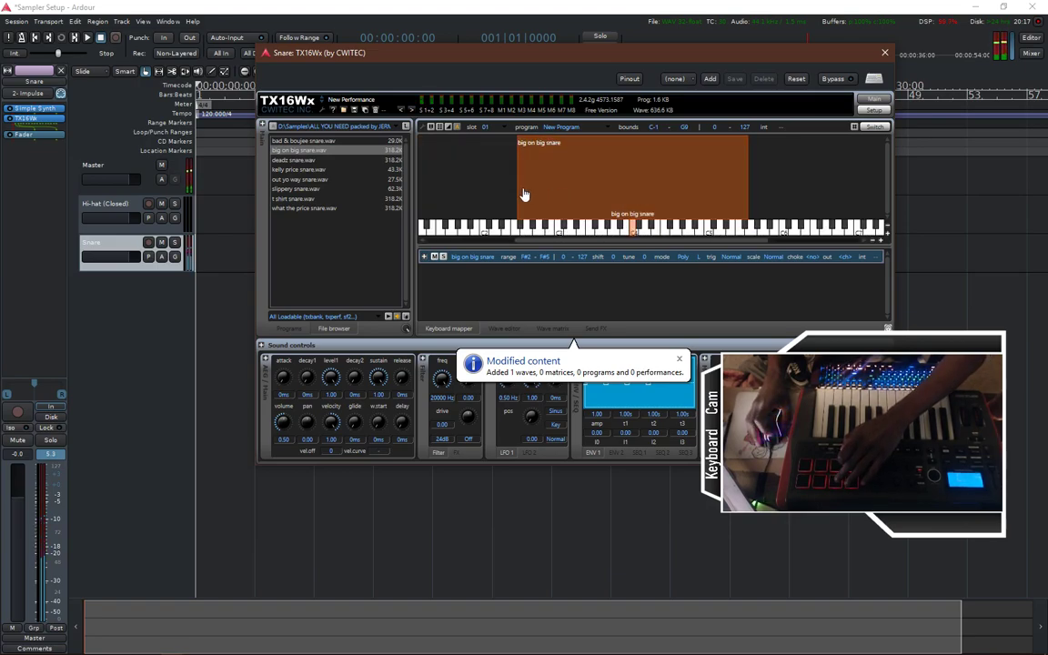
left_click_drag(524, 197, 649, 195)
left_click_drag(746, 181, 568, 172)
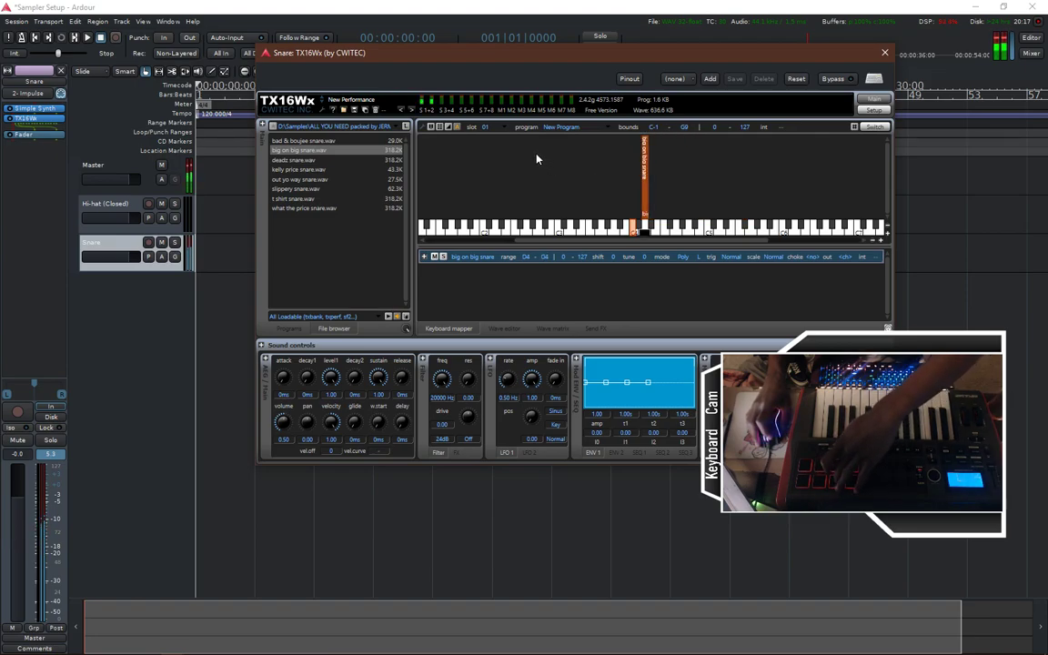
Set the snare zone's trigger to Oneshot and scale to Fixed, then close TX16Wx
left_click(738, 256)
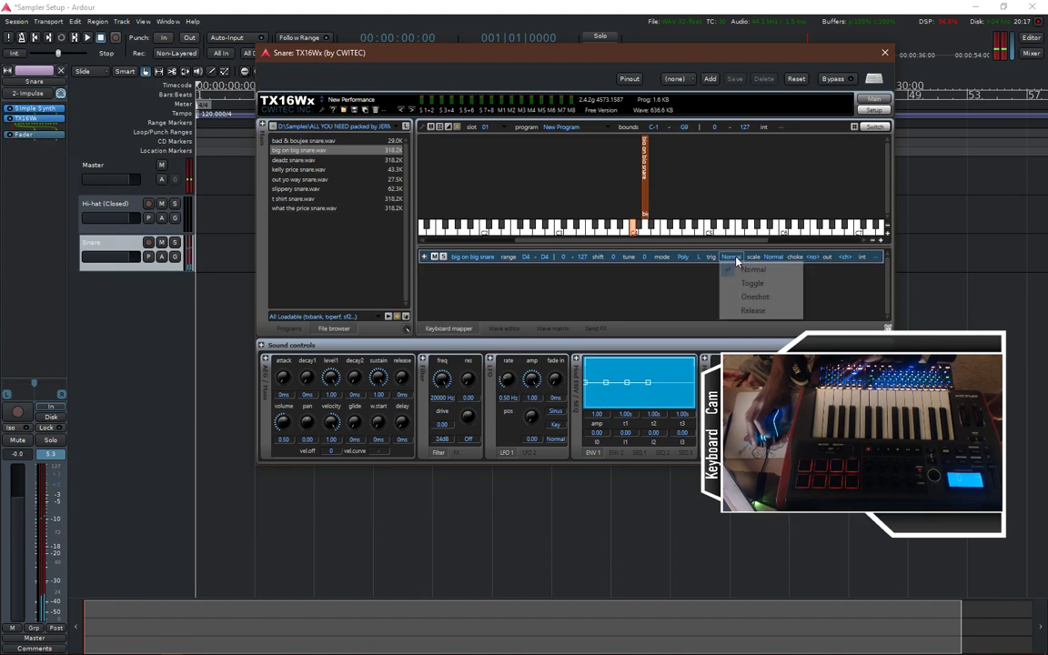
left_click(741, 281)
left_click(774, 257)
left_click(787, 339)
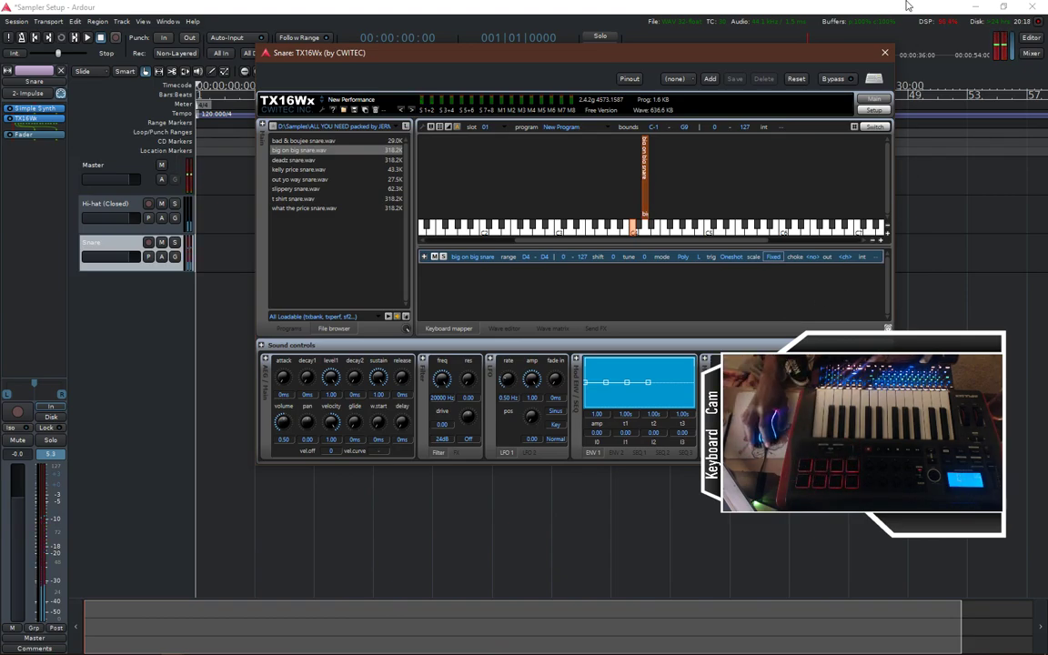
left_click(883, 54)
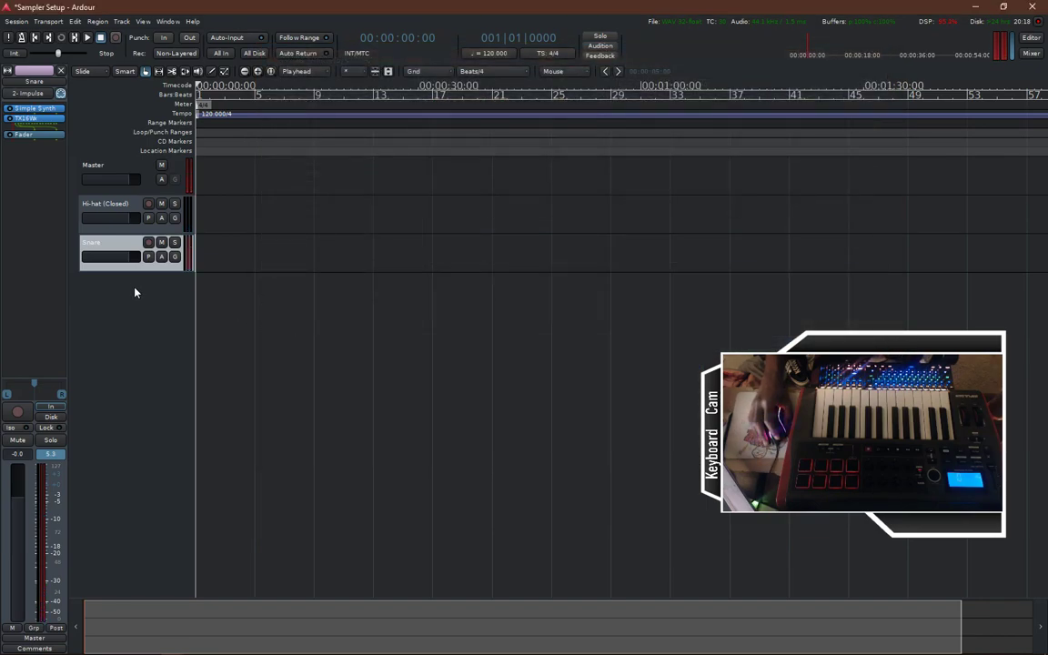
Enlarge the Hi-hat (Closed) track and record a short MIDI region on it at bar 1
left_click(105, 212)
left_click_drag(120, 229, 88, 404)
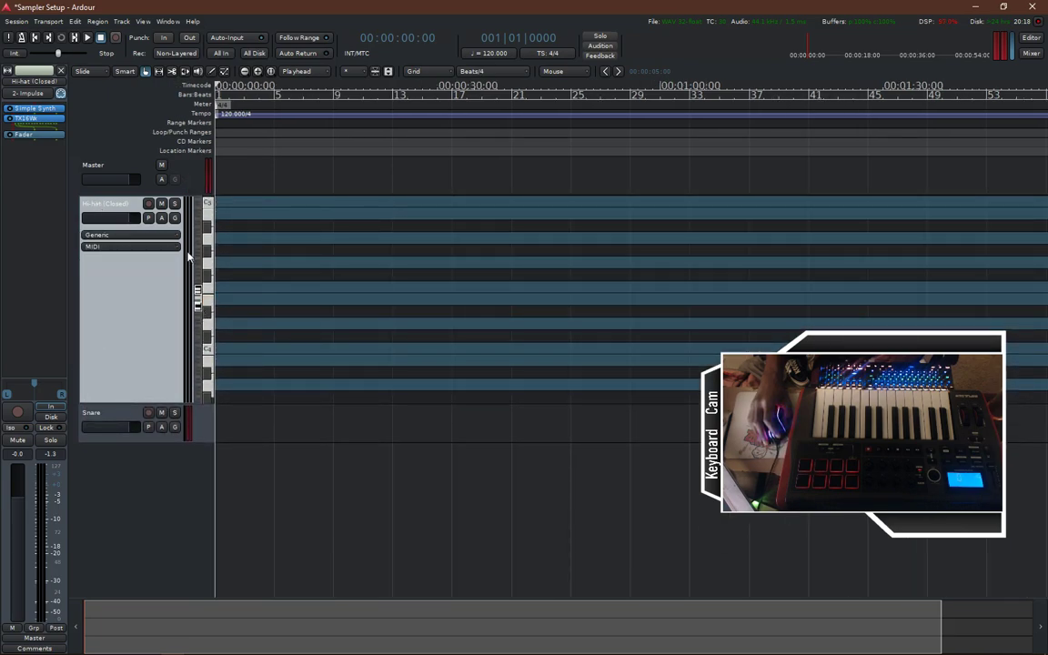
left_click(149, 204)
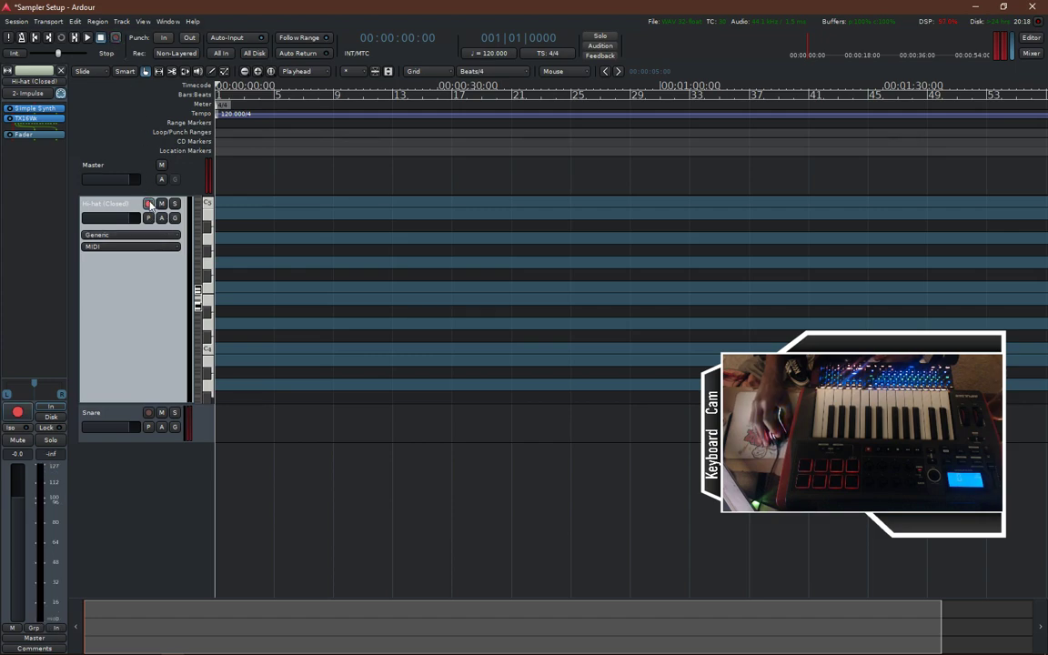
left_click(115, 38)
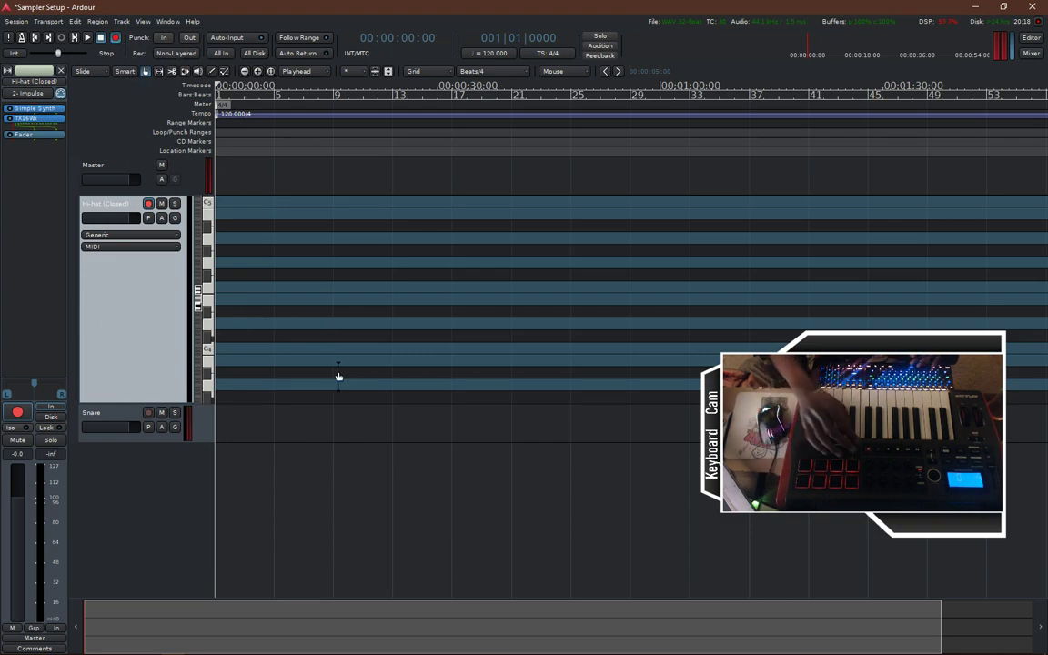
key("space")
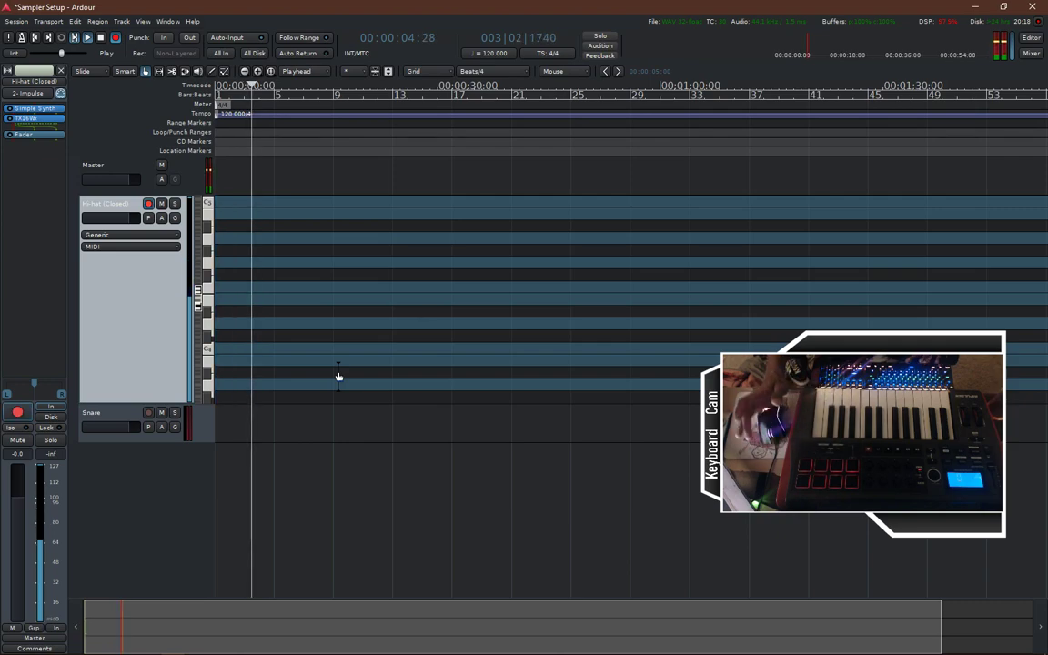
key("space")
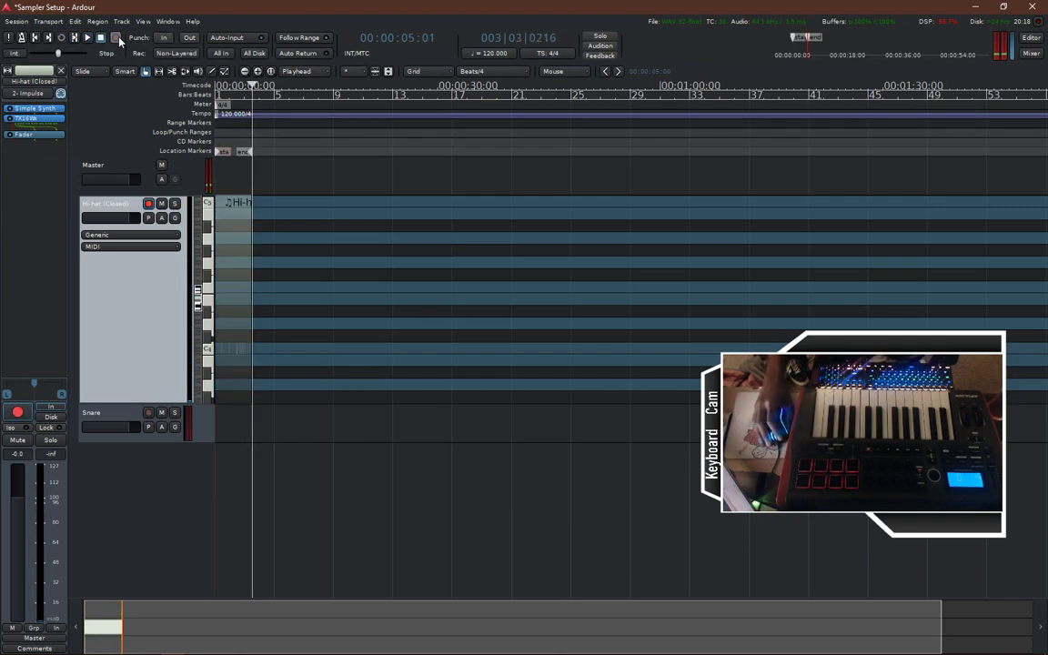
left_click(148, 202)
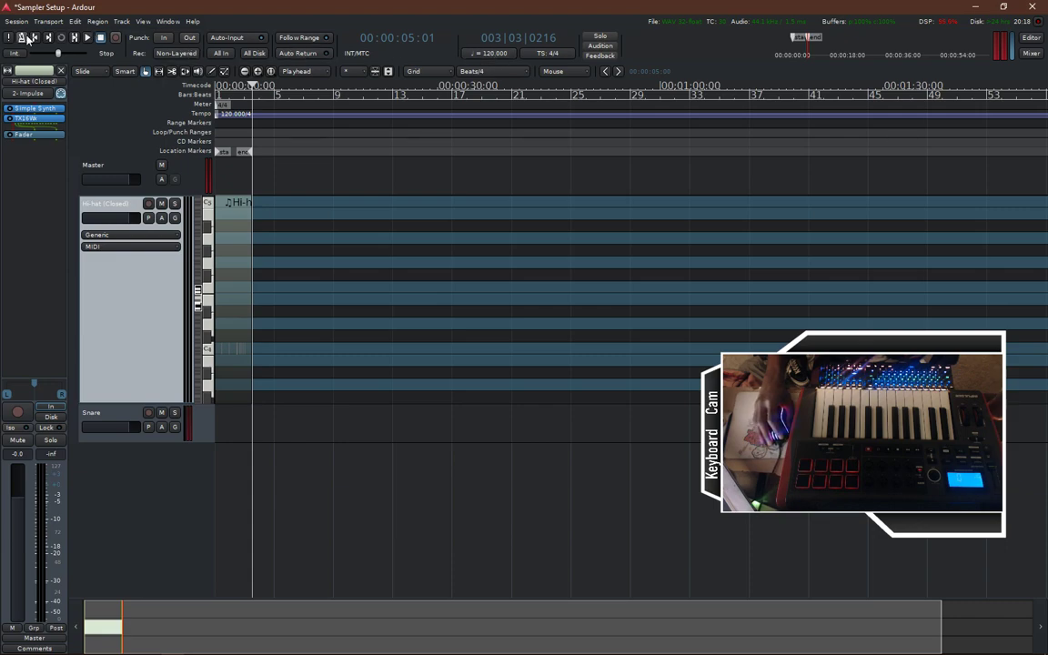
Play the Hi-hat recording from the session start twice, then select its MIDI region
left_click(78, 38)
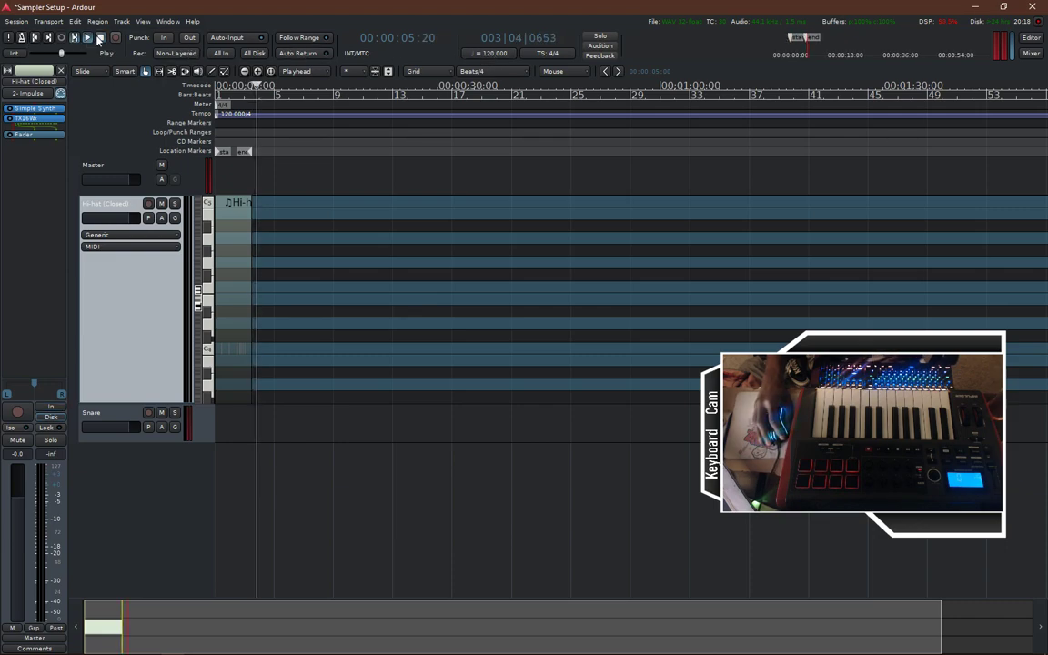
key("space")
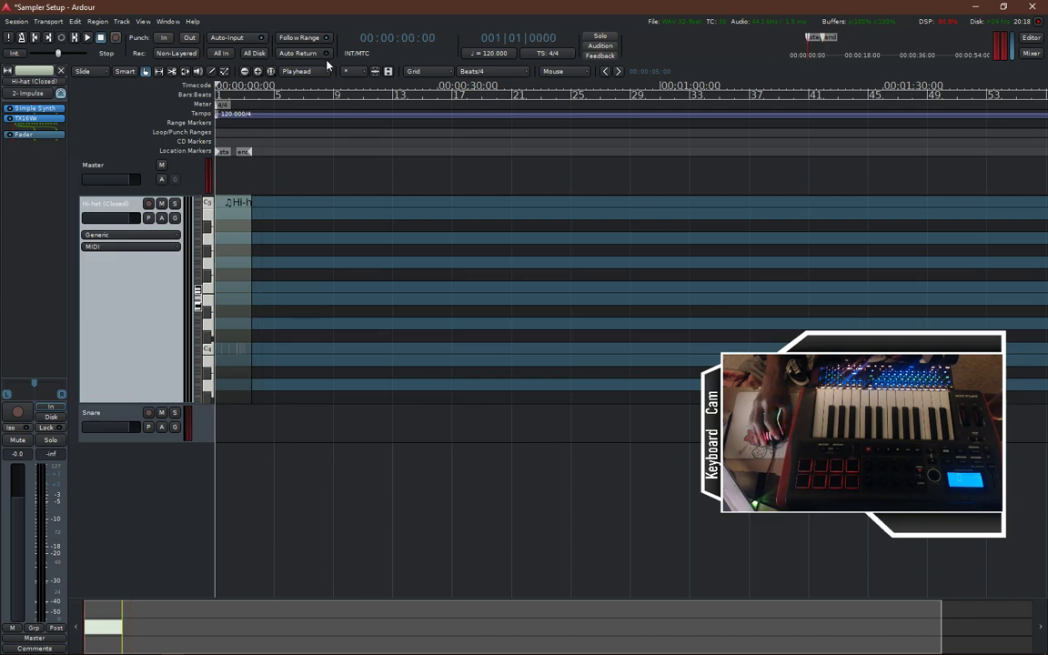
left_click(87, 38)
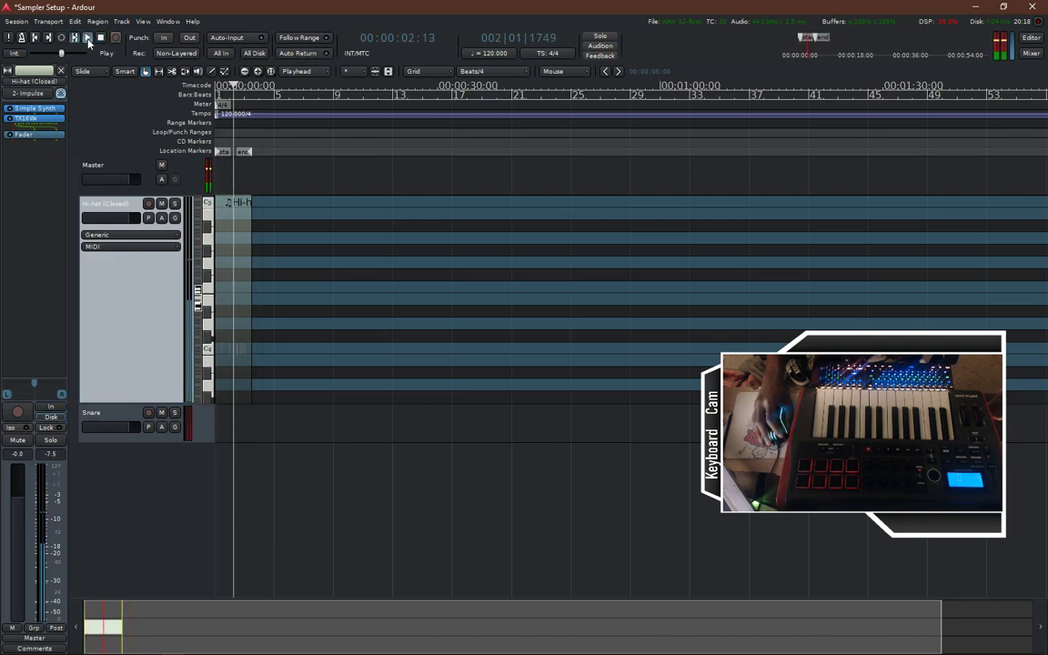
left_click(100, 39)
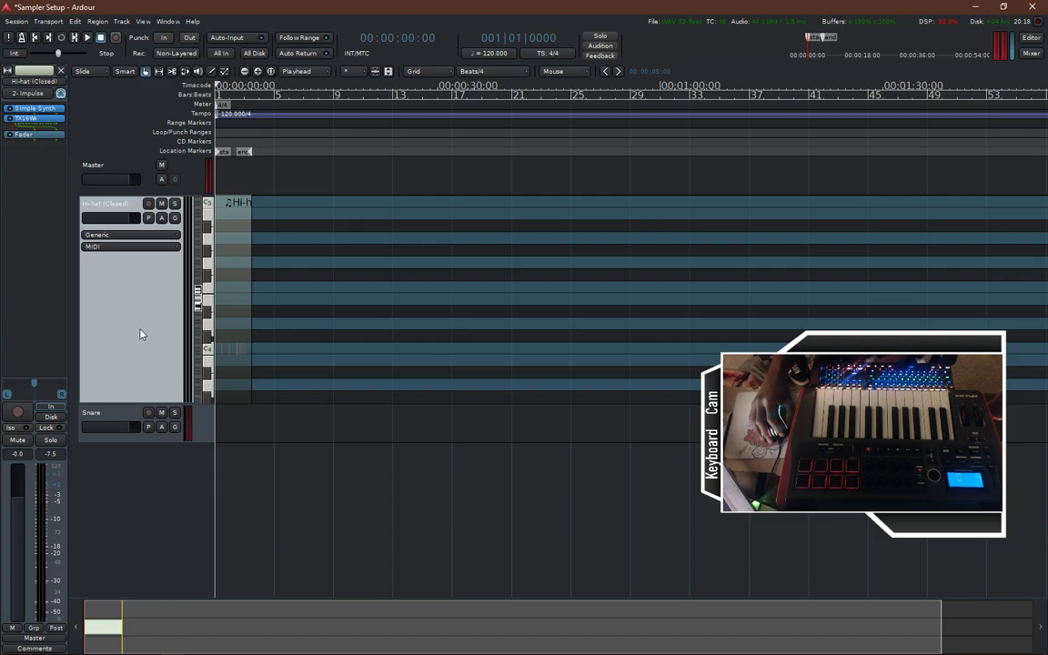
left_click(241, 287)
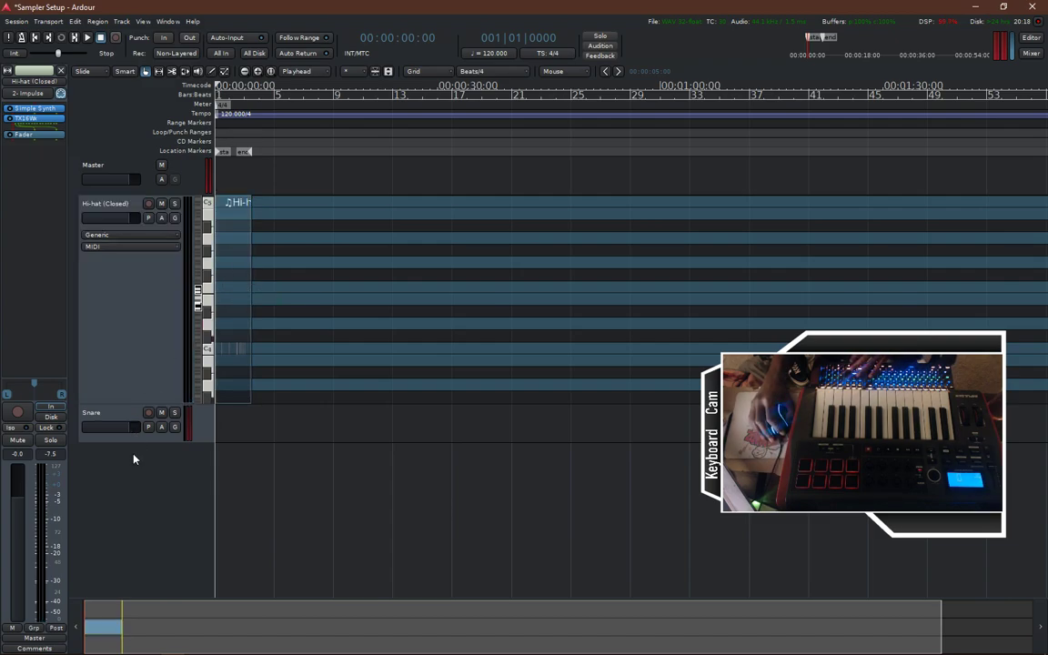
Arm the Snare and Hi-hat tracks, record a new take across bars 1–5, then disarm both tracks
left_click_drag(138, 440, 132, 510)
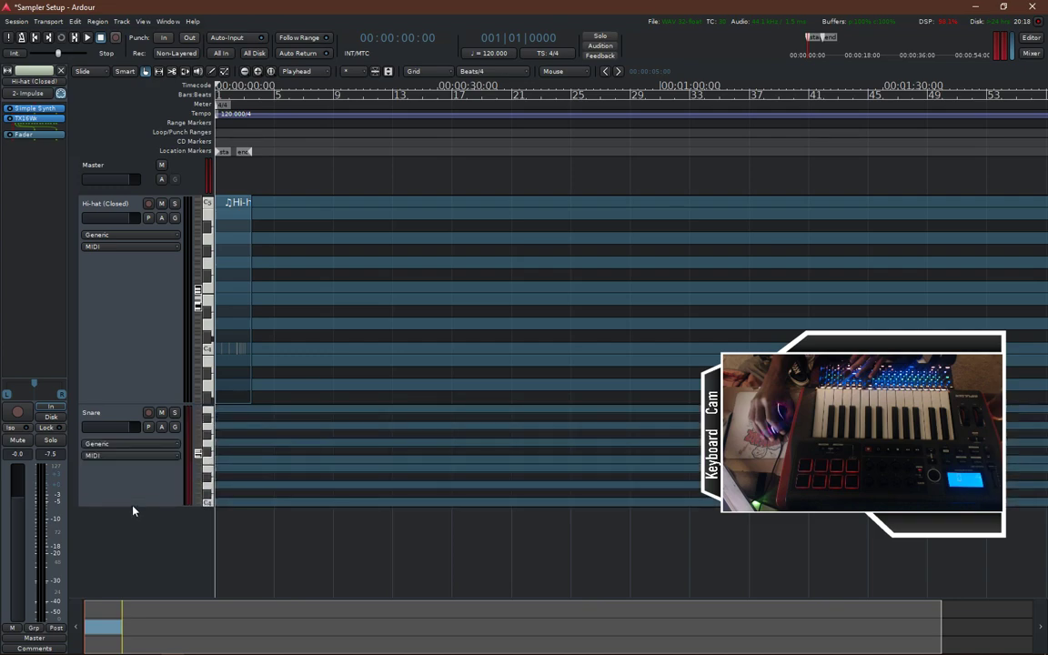
left_click(149, 413)
left_click(115, 38)
left_click(149, 204)
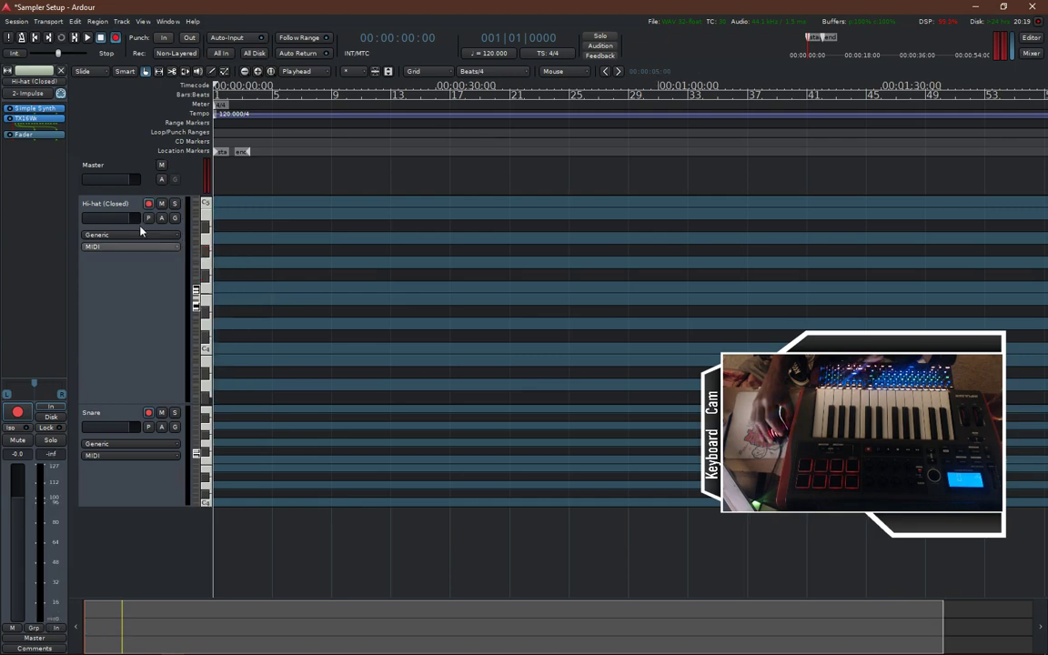
left_click(138, 290)
left_click(134, 484)
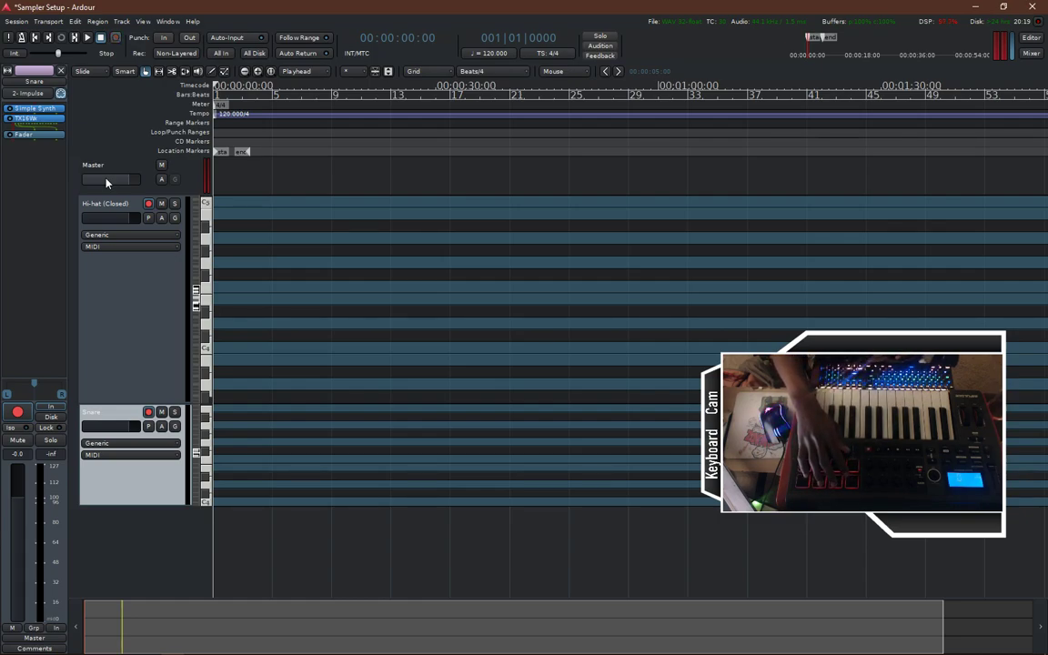
key("space")
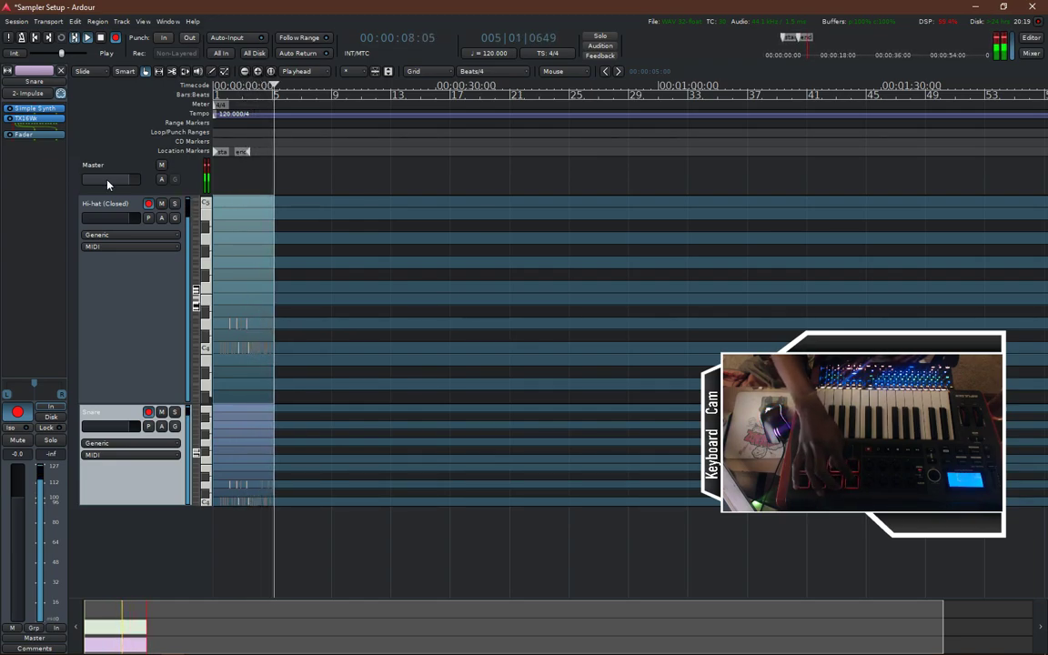
key("space")
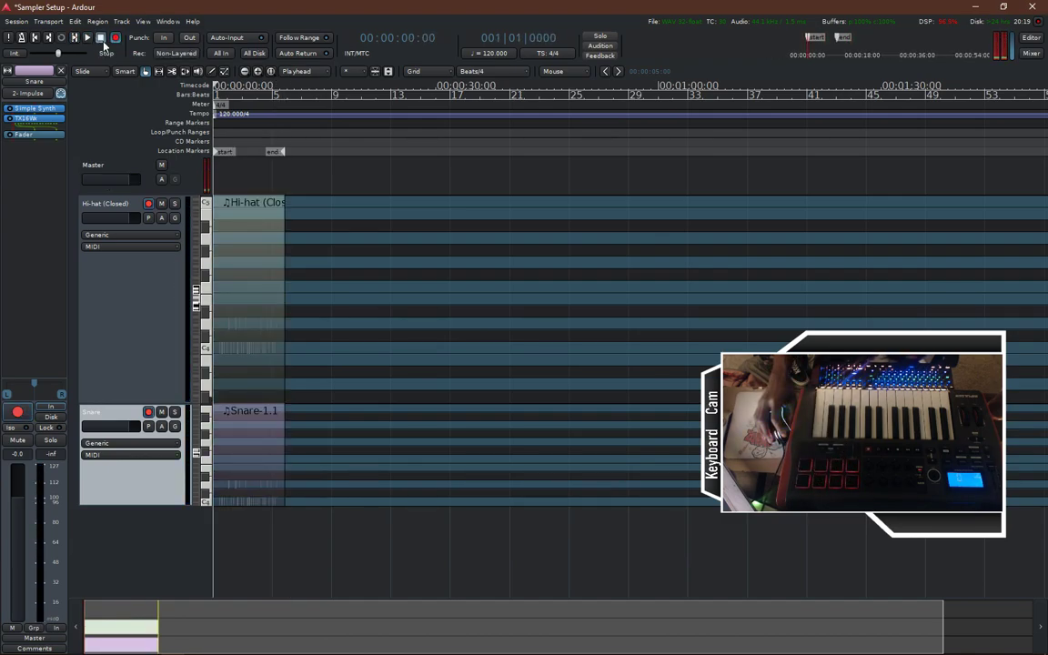
left_click(149, 203)
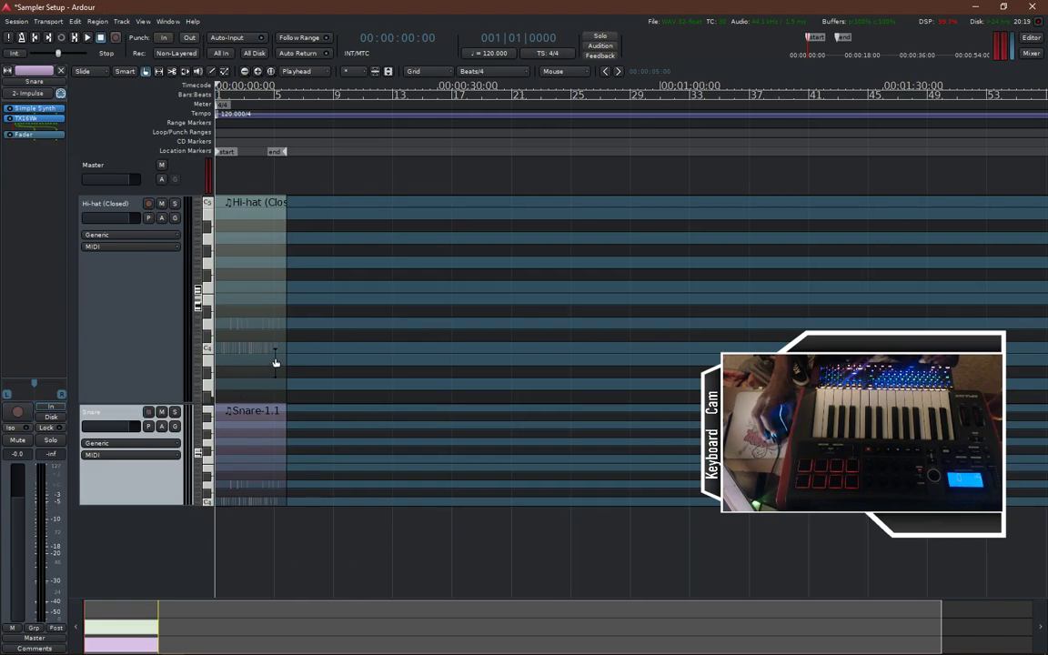
Zoom in and play back the new Hi-hat (Closed)-2.1 and Snare-1.1 takes from the start
key("=")
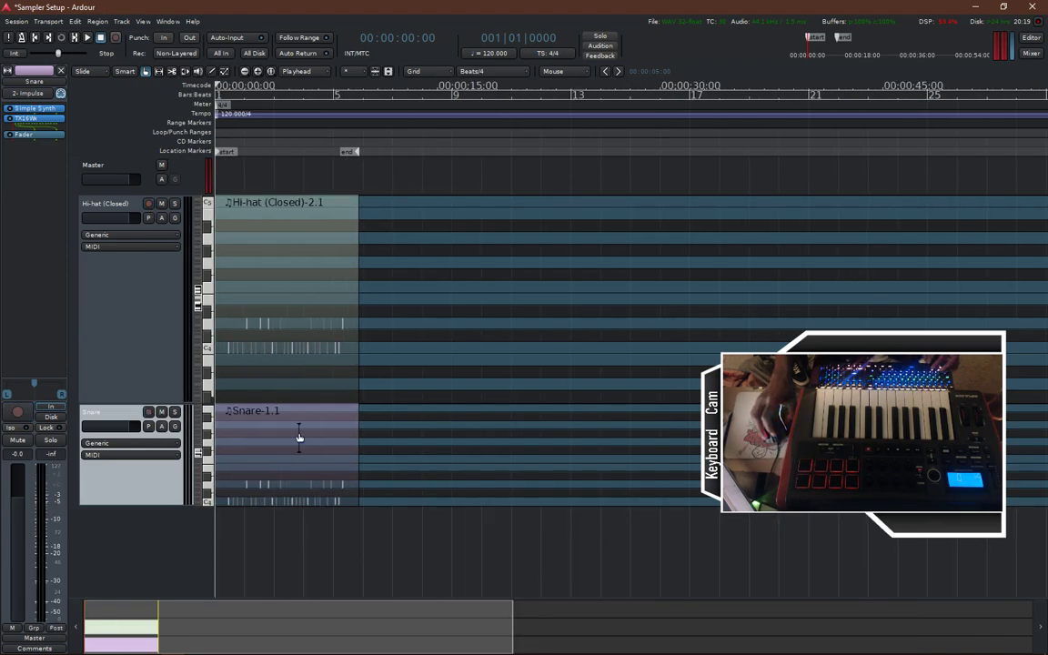
left_click(307, 498)
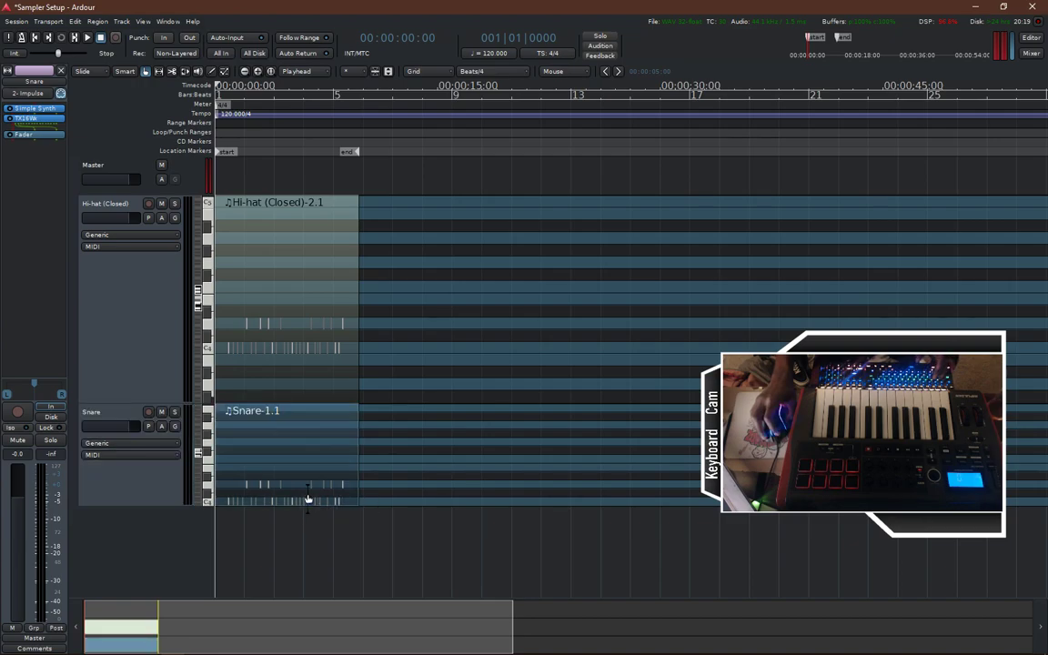
left_click(89, 38)
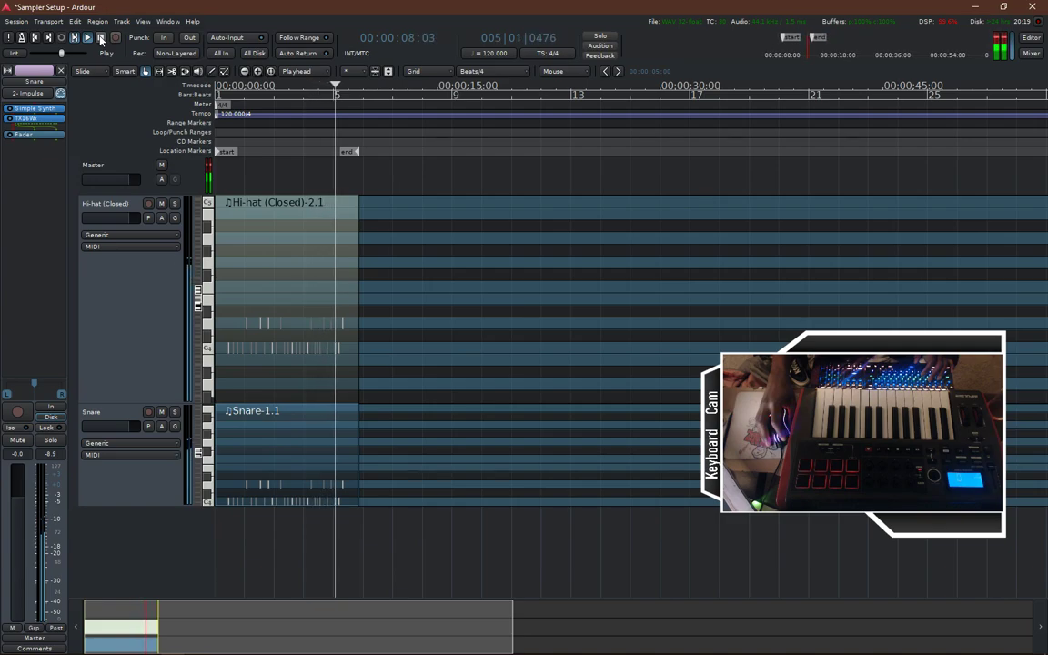
left_click(100, 38)
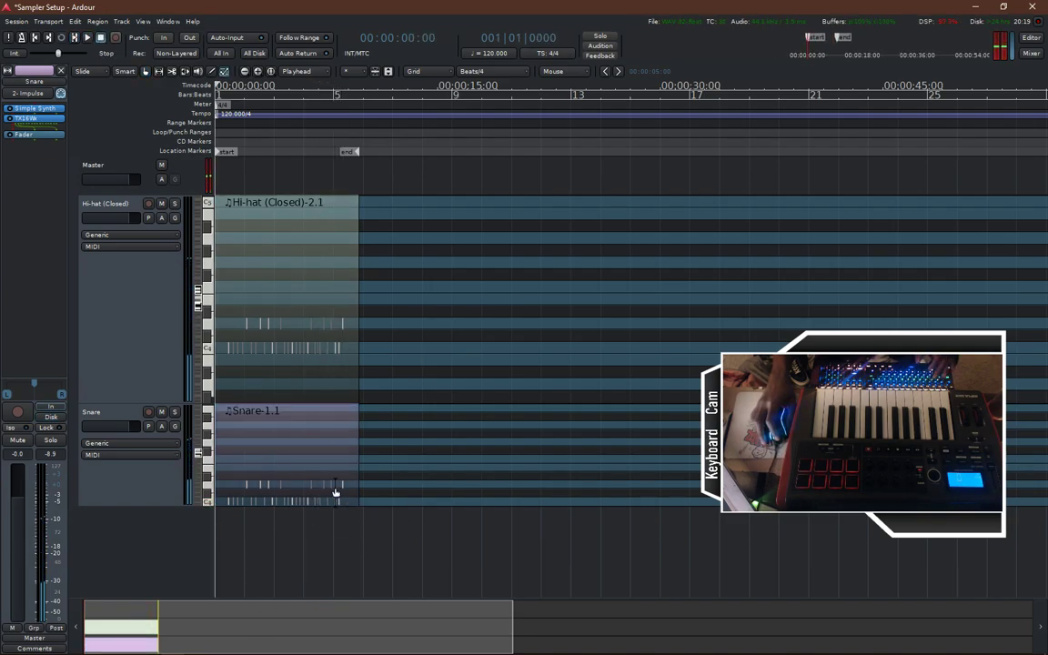
Delete the stray bottom-row snare notes and upper-row hi-hat notes, then shrink the Hi-hat track
left_click_drag(332, 495, 223, 540)
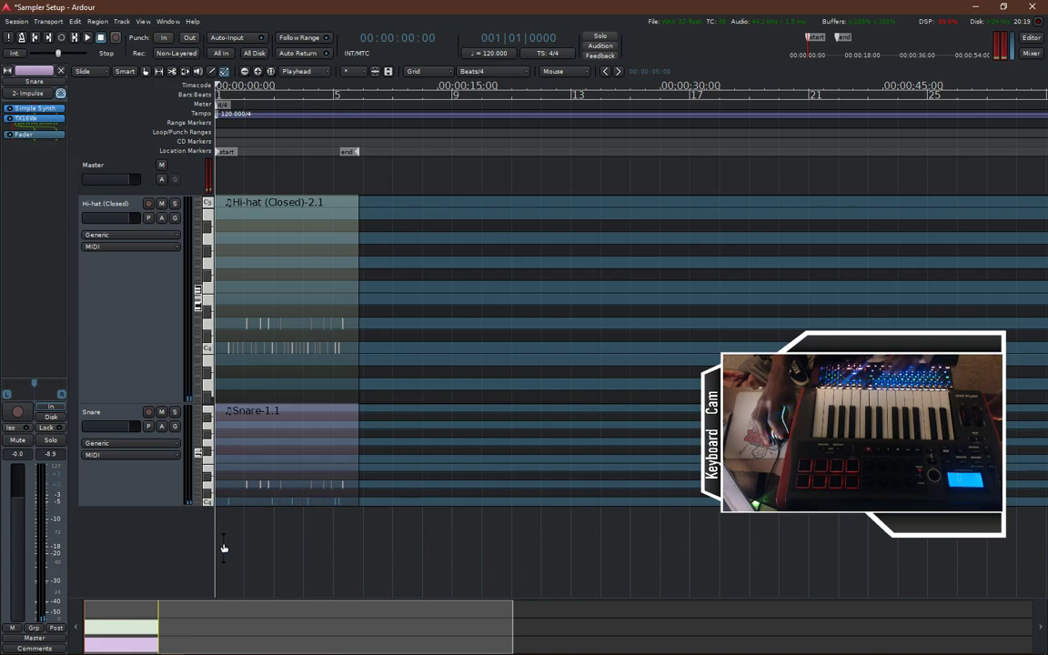
key("space")
key("space")
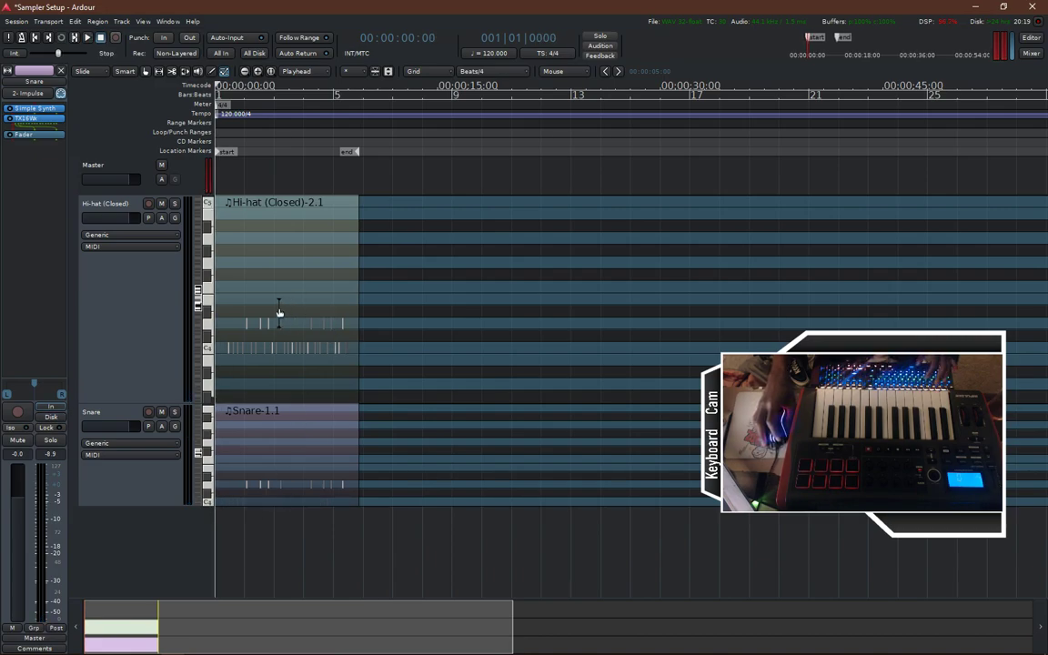
left_click_drag(236, 302, 351, 335)
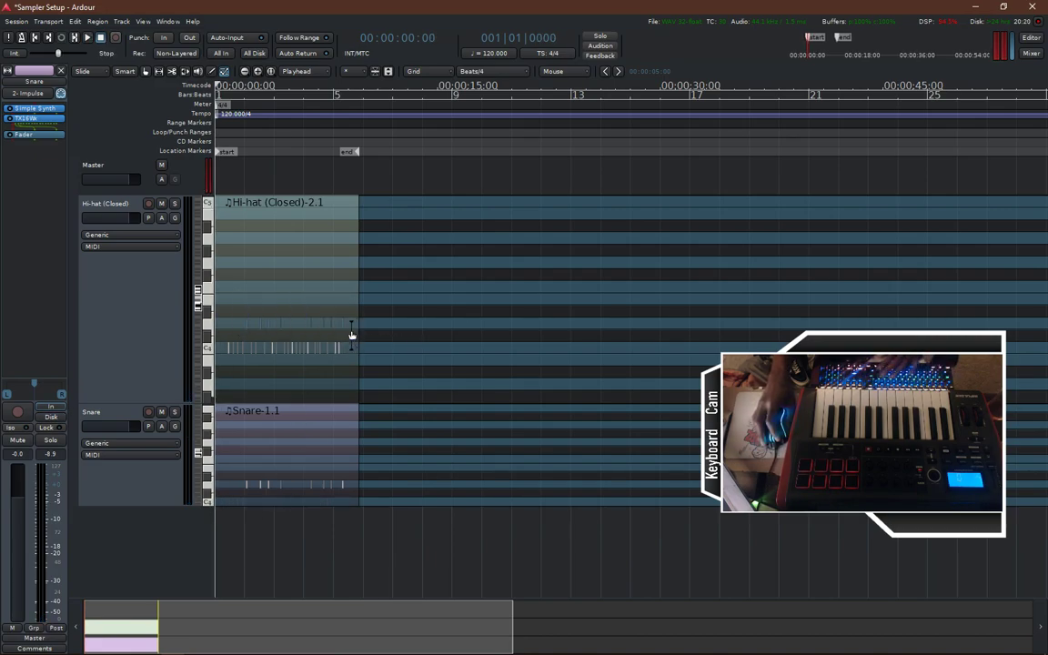
key("space")
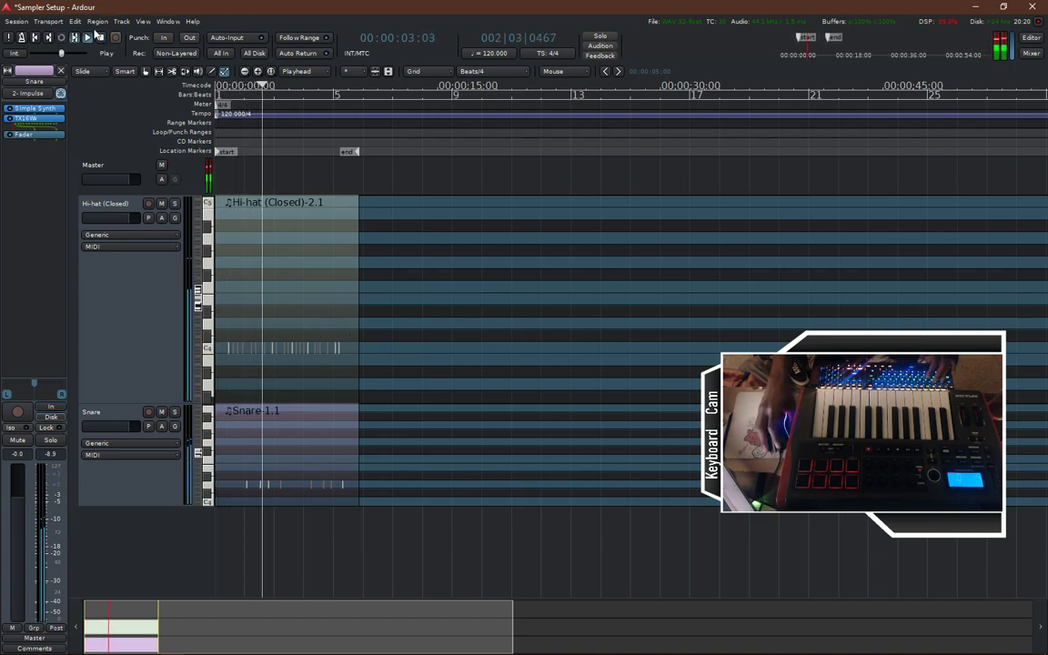
key("space")
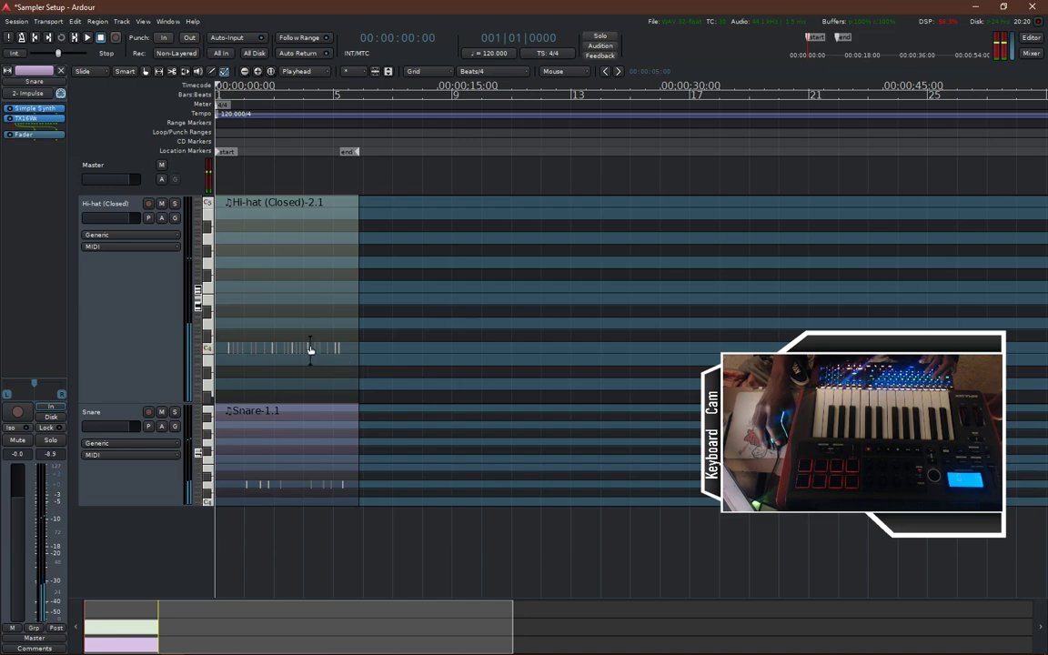
left_click(178, 410)
left_click_drag(177, 400, 178, 241)
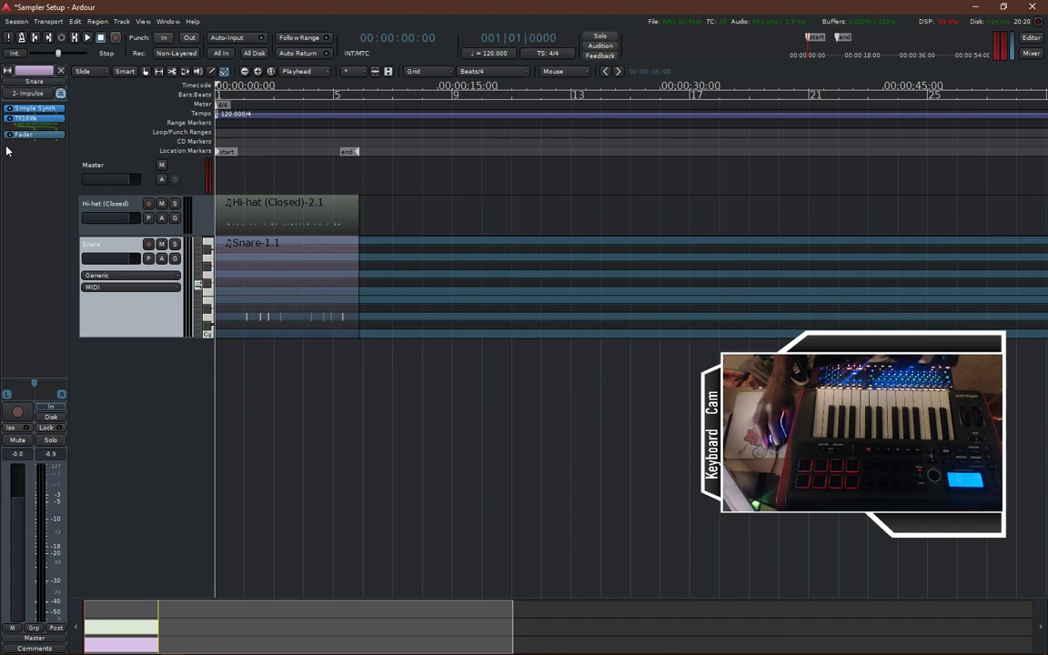
double_click(26, 121)
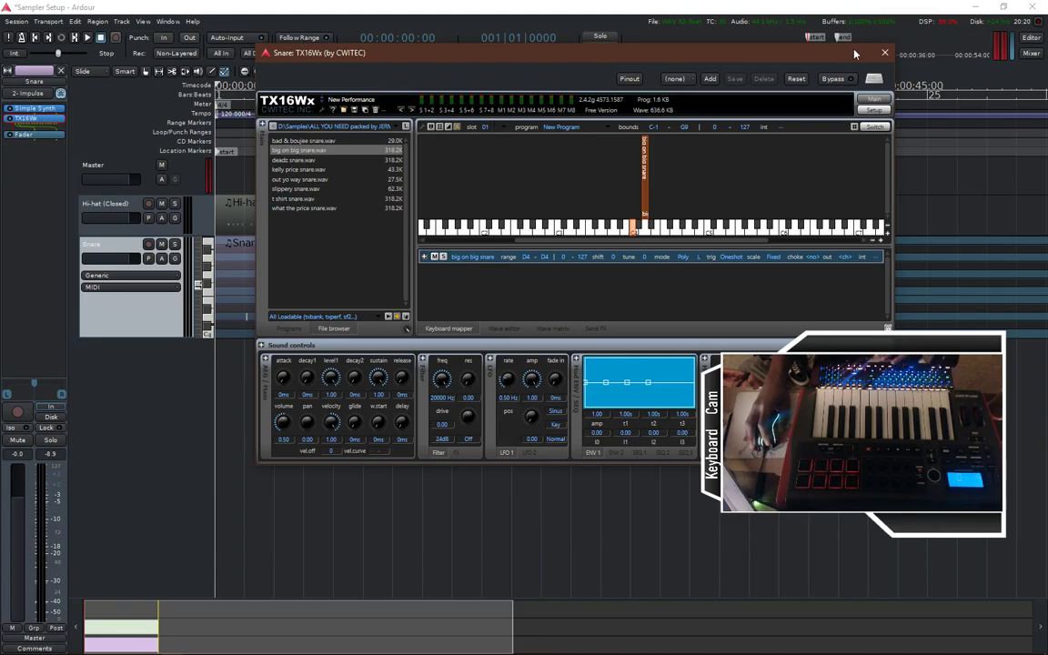
left_click_drag(795, 58, 770, 133)
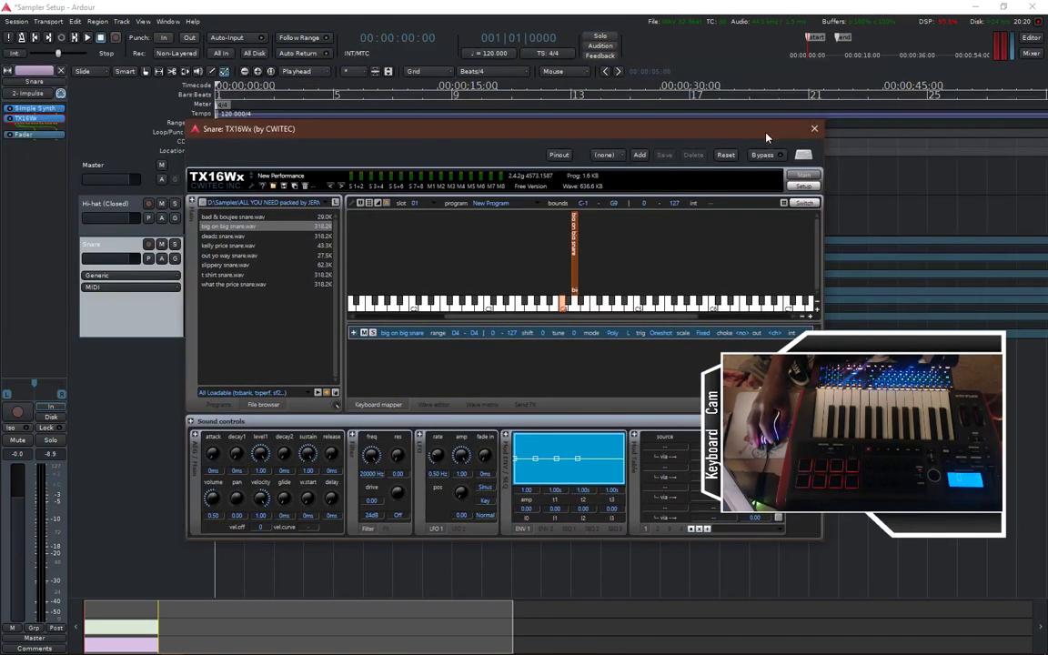
left_click(813, 128)
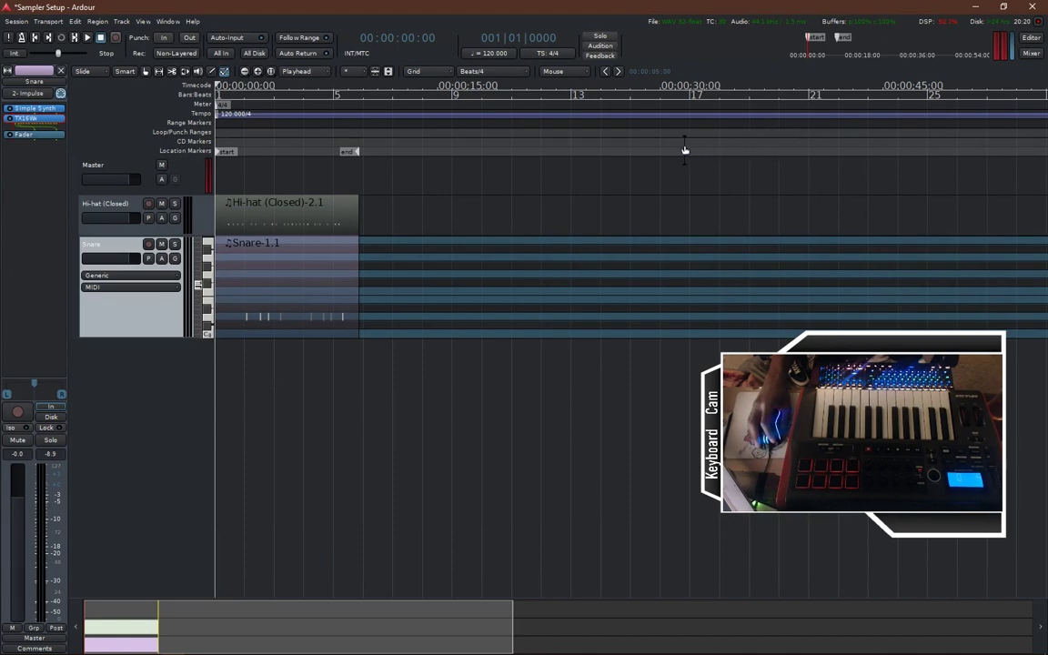